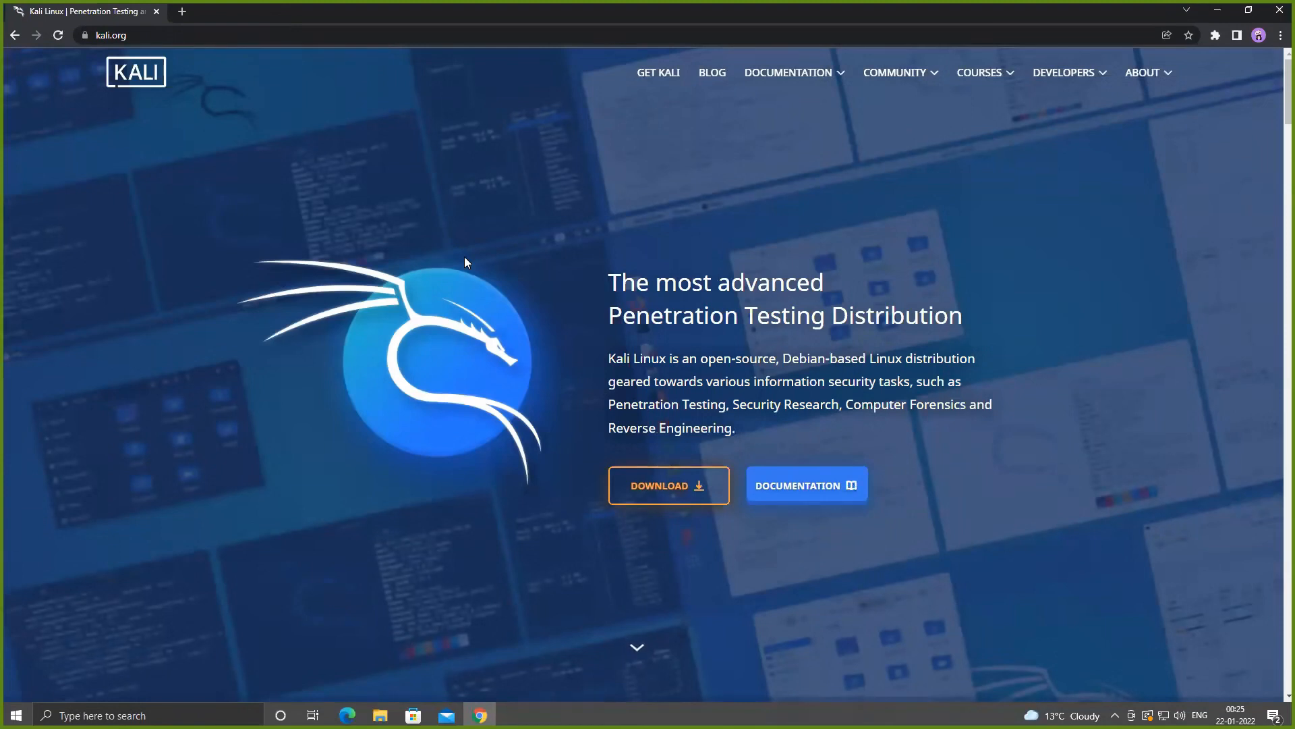
- Open the Kali Linux downloads page and review the Bare Metal and Virtual Machines image options
click(682, 500)
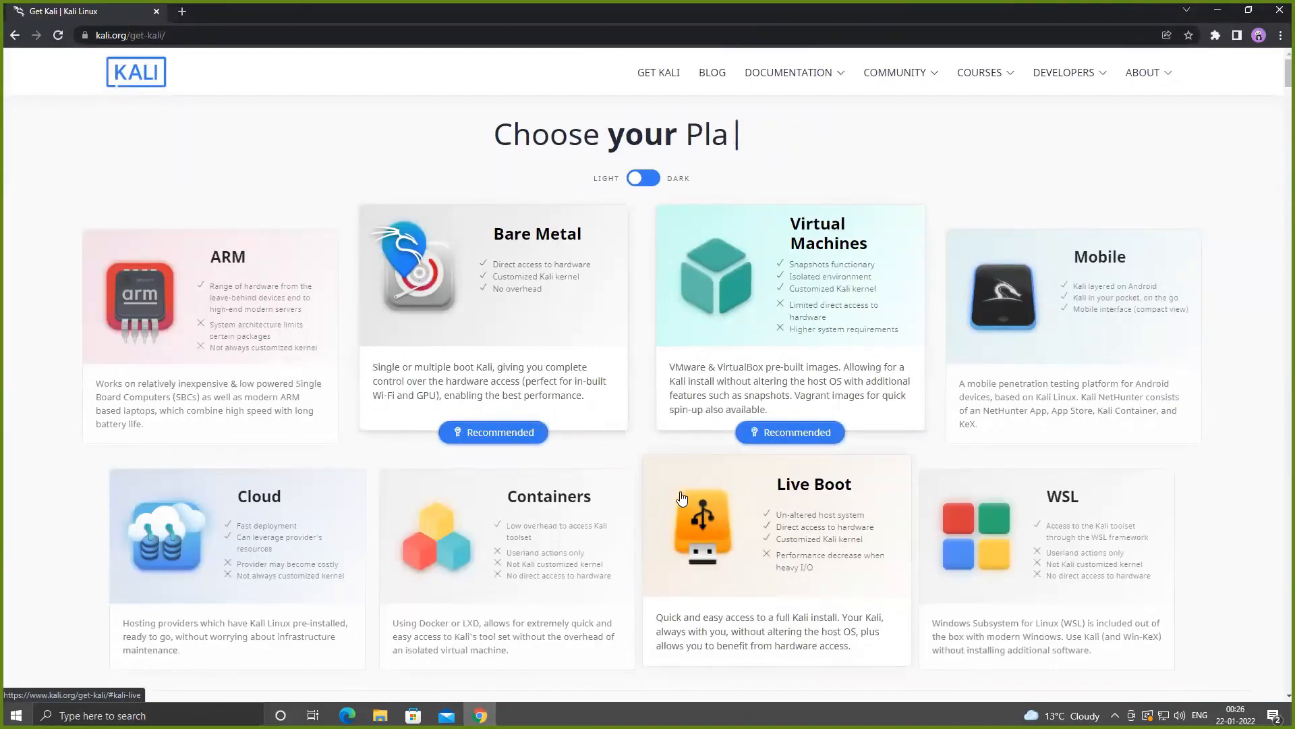
click(750, 617)
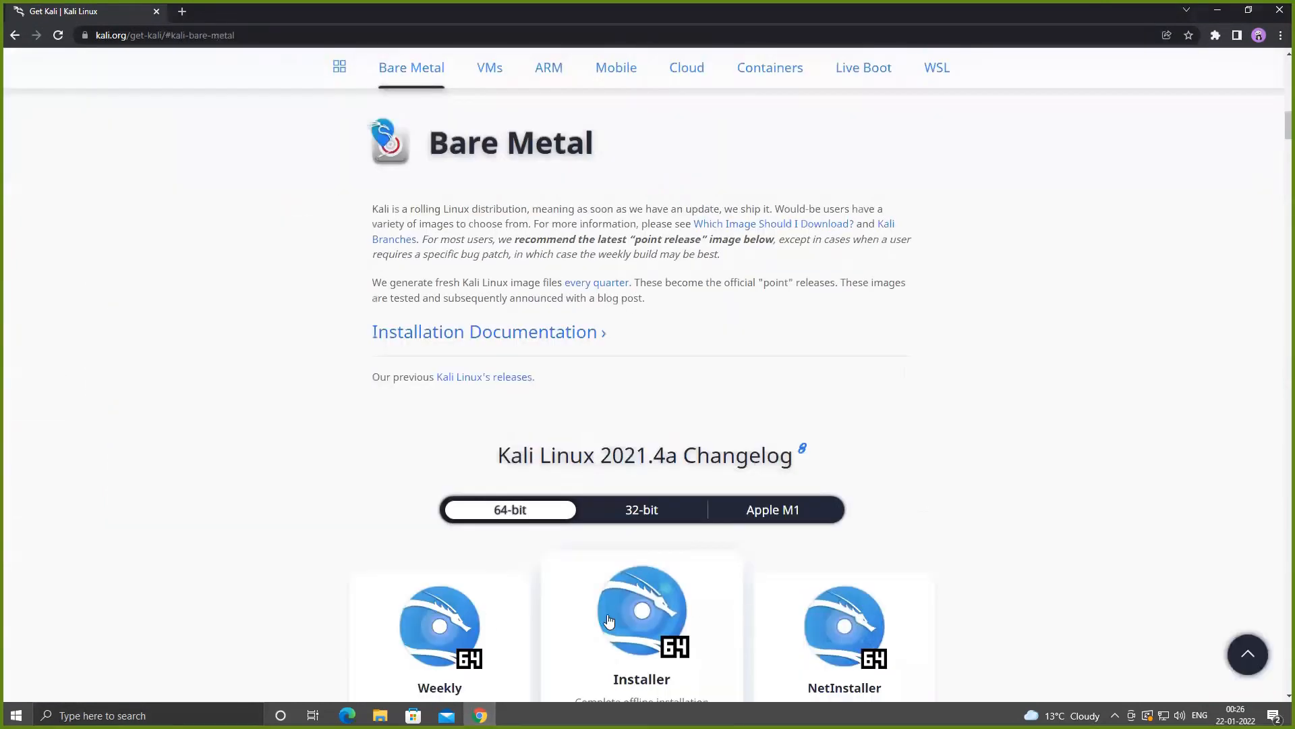
scroll(847, 570, down, 3)
scroll(847, 570, down, 10)
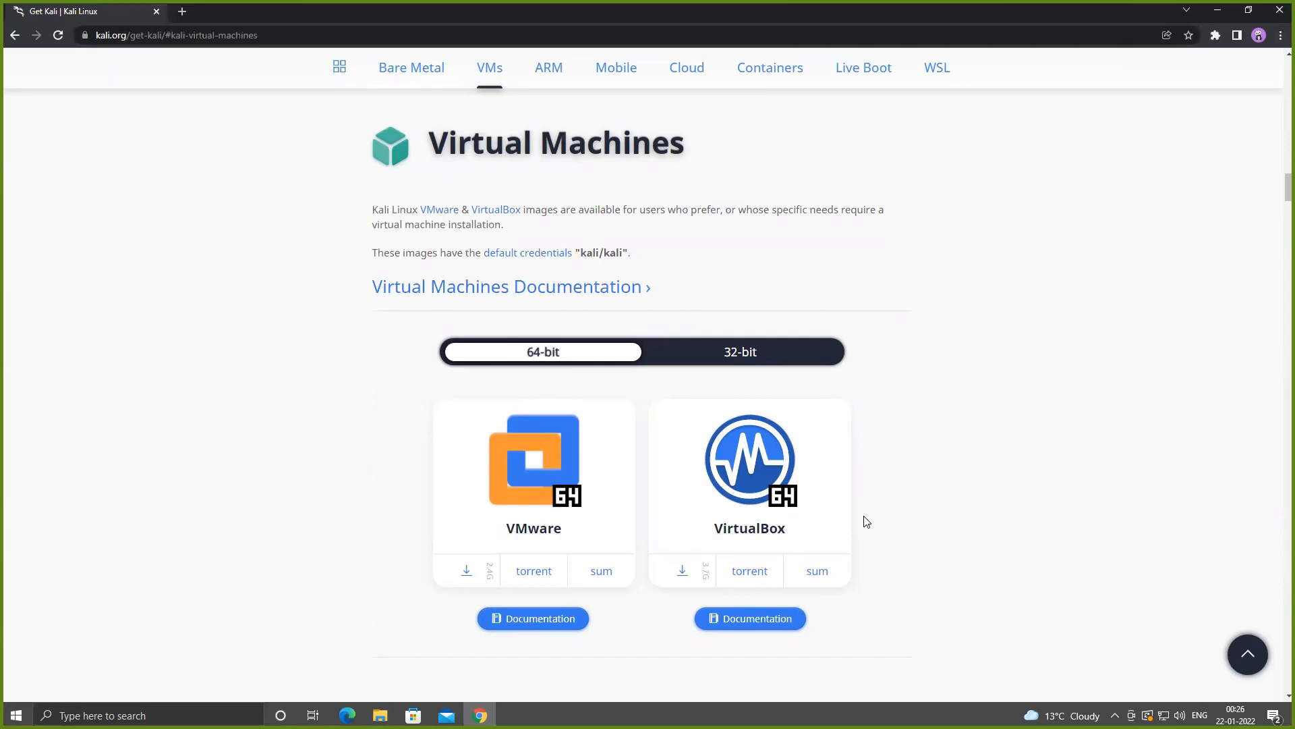
scroll(867, 522, down, 10)
key(alt+Left)
scroll(868, 524, down, 3)
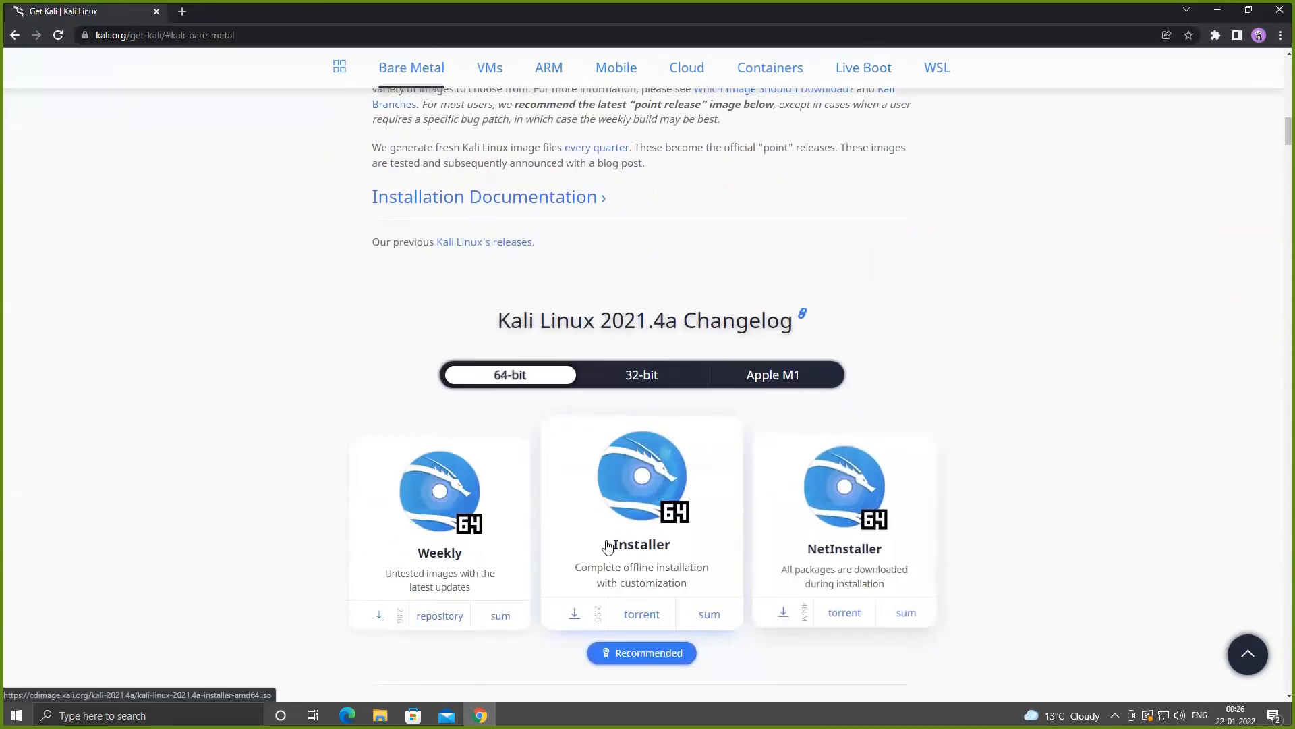
click(573, 615)
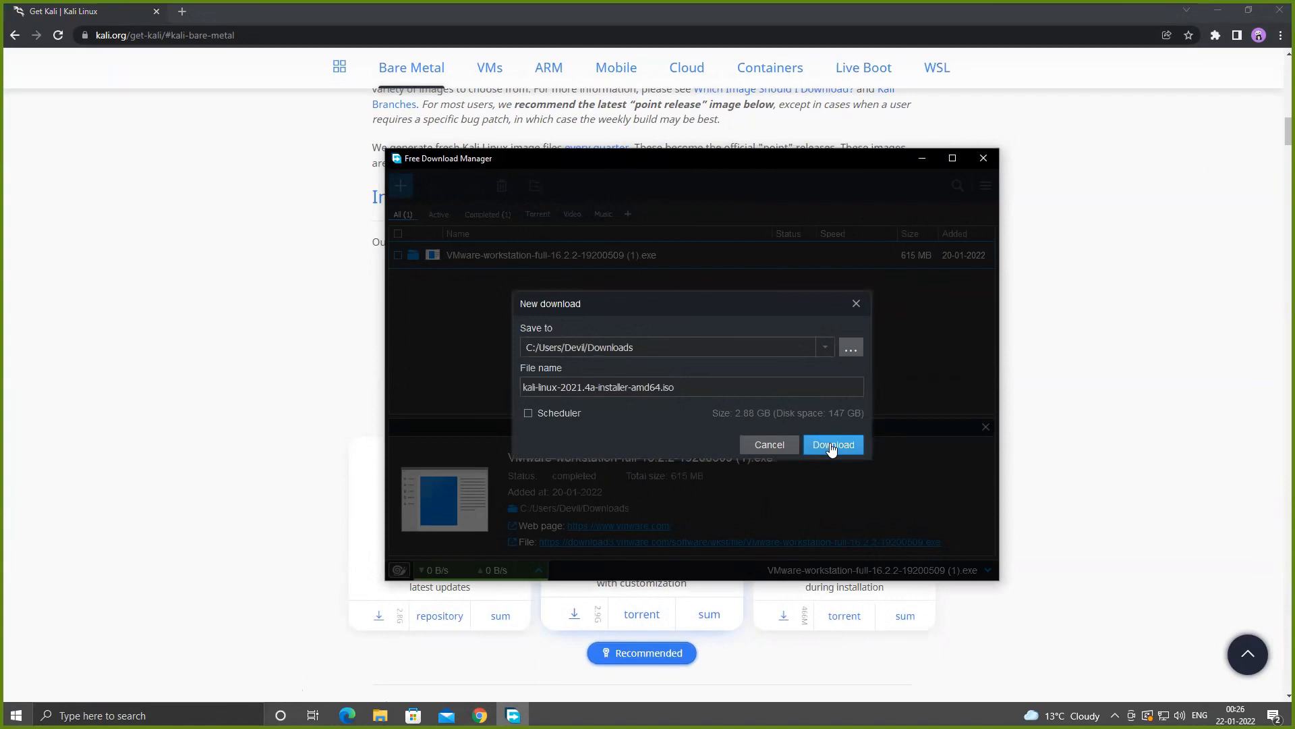
click(783, 446)
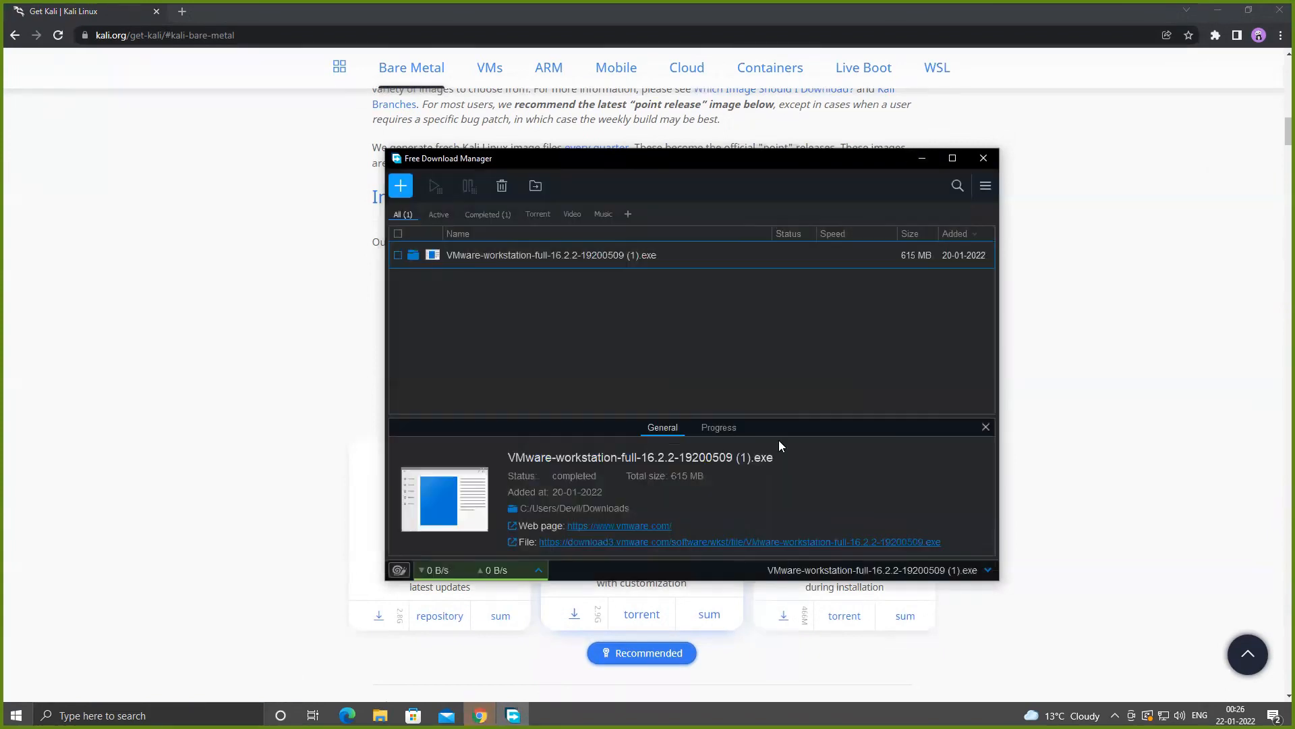
click(988, 156)
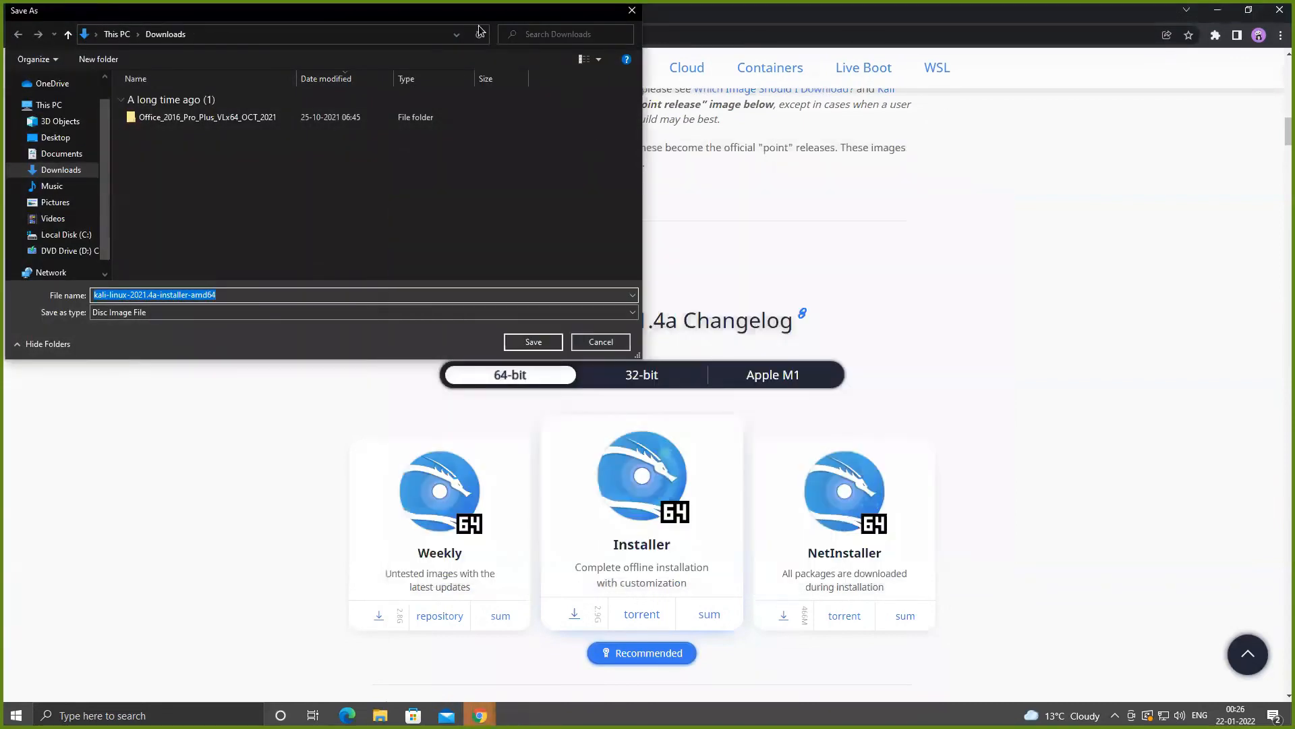
click(631, 10)
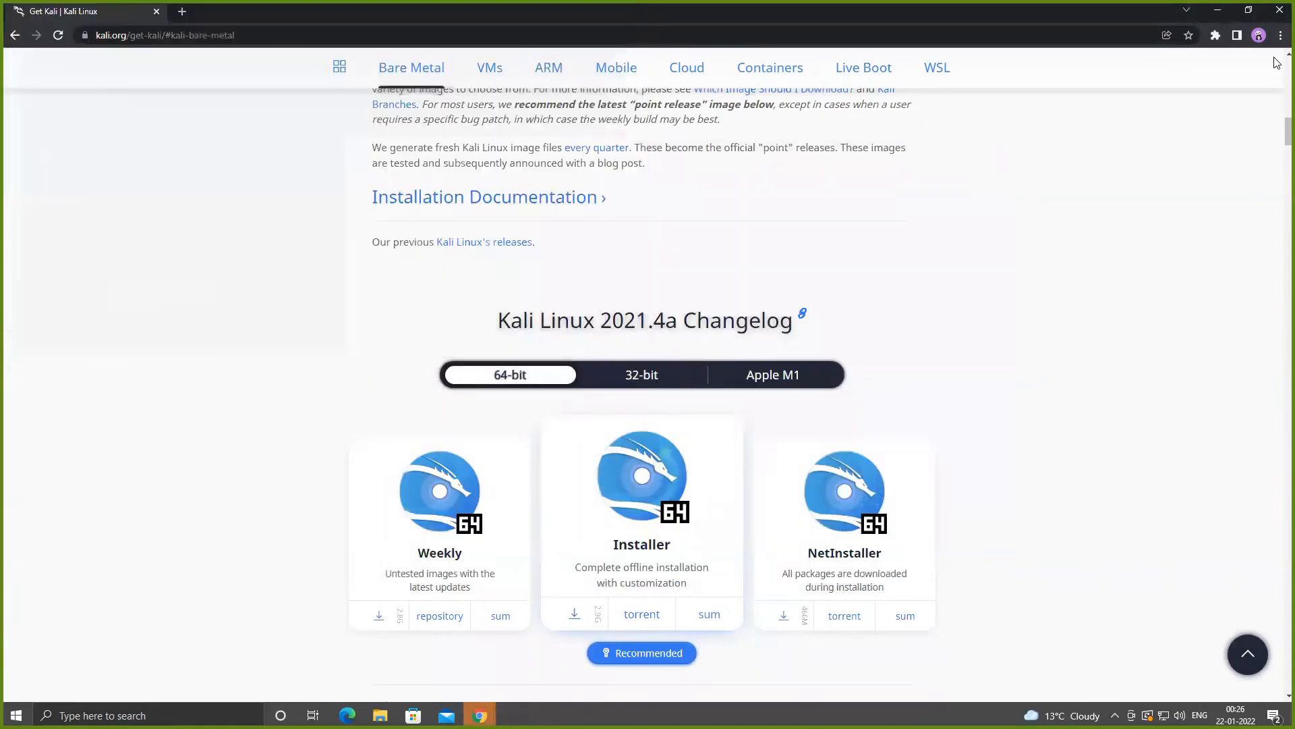
- Minimize the browser and view the contents of the kali-linux-2022-W02-installer-amd64 disc image on the desktop
click(1229, 10)
drag(17, 244, 86, 40)
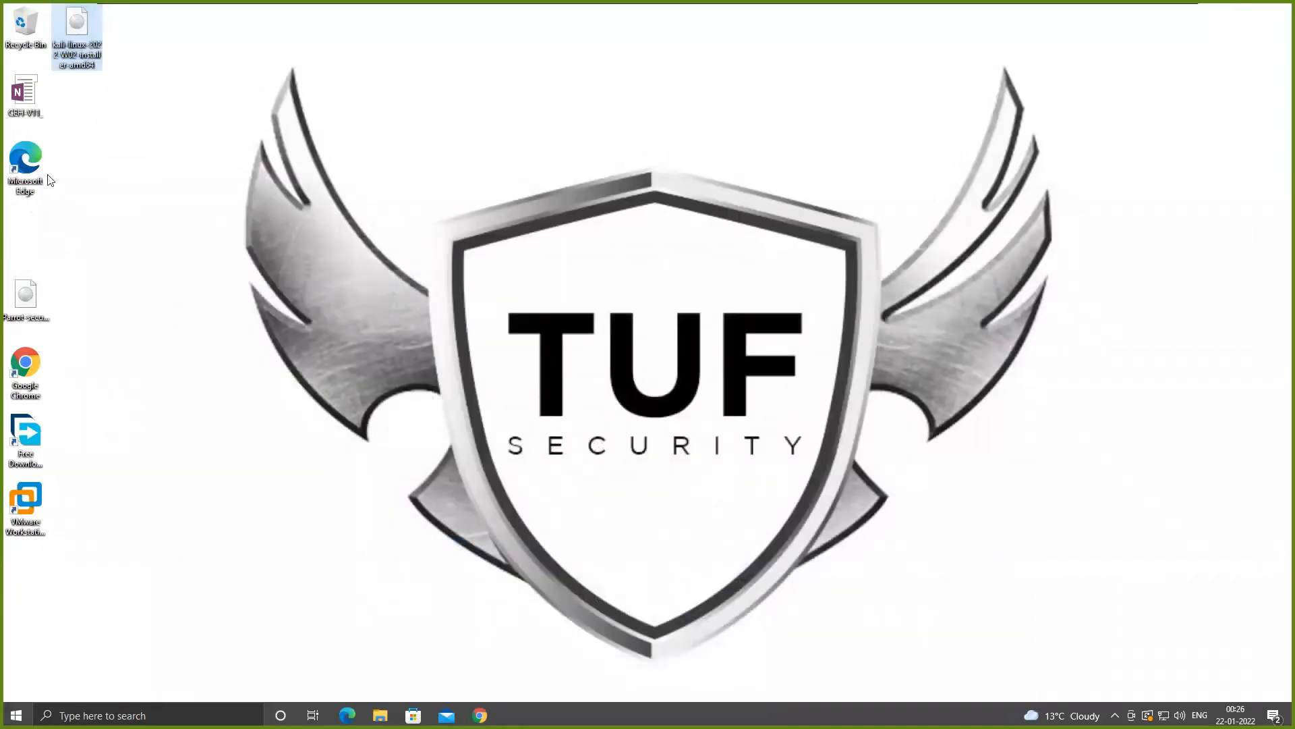
double_click(74, 46)
right_click(474, 218)
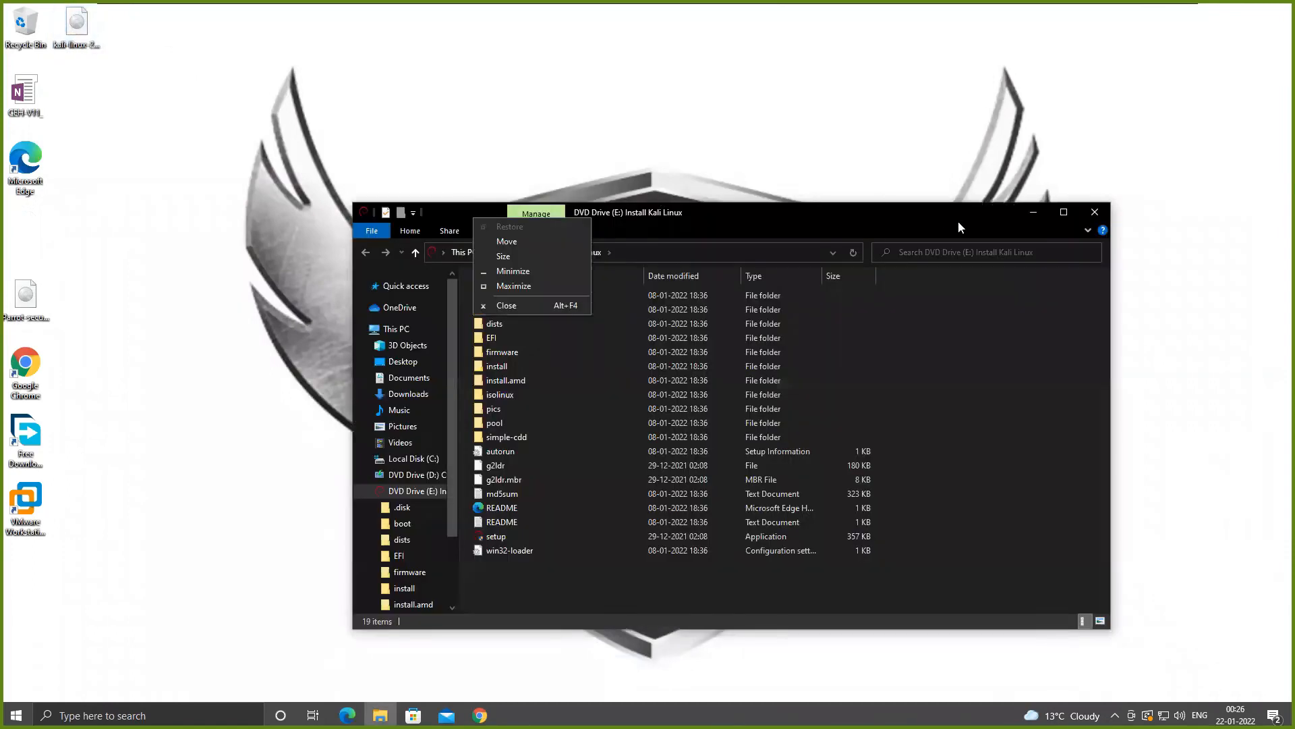
click(1099, 213)
click(1100, 214)
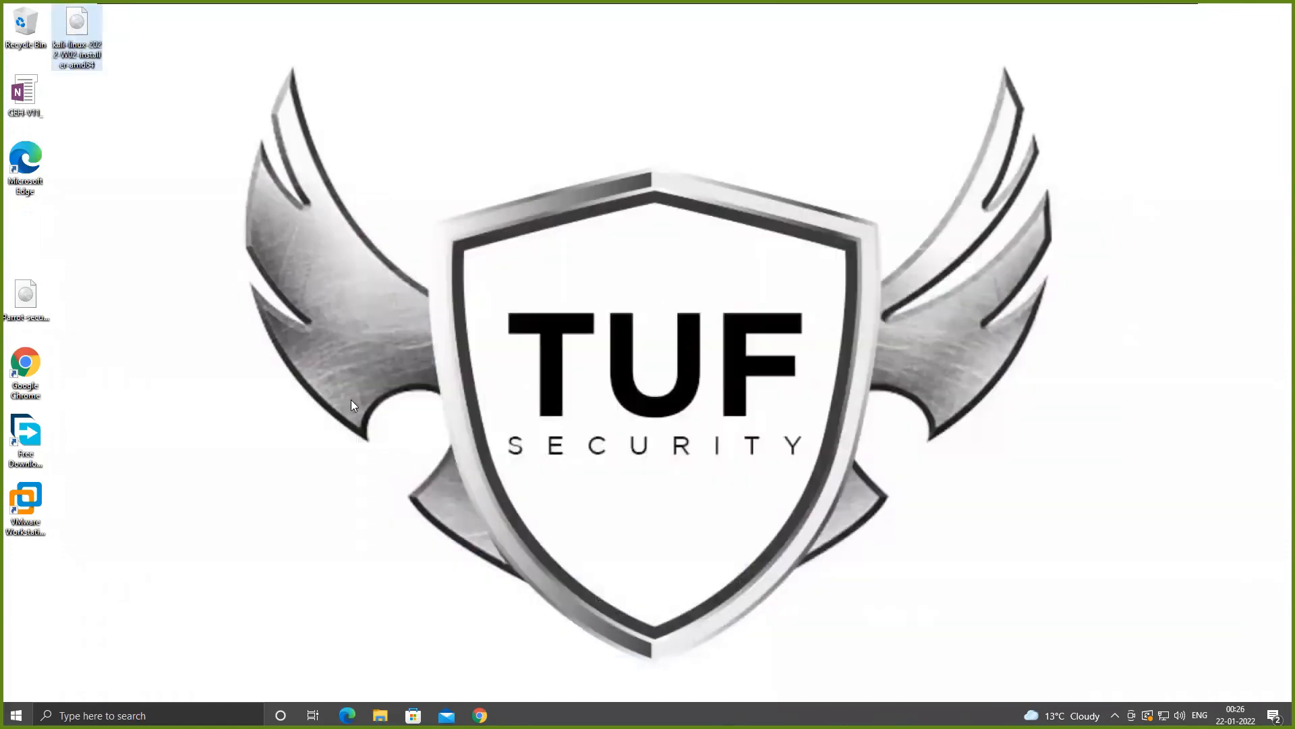
- Launch VMware Workstation and start creating a new virtual machine with the Typical configuration
double_click(39, 497)
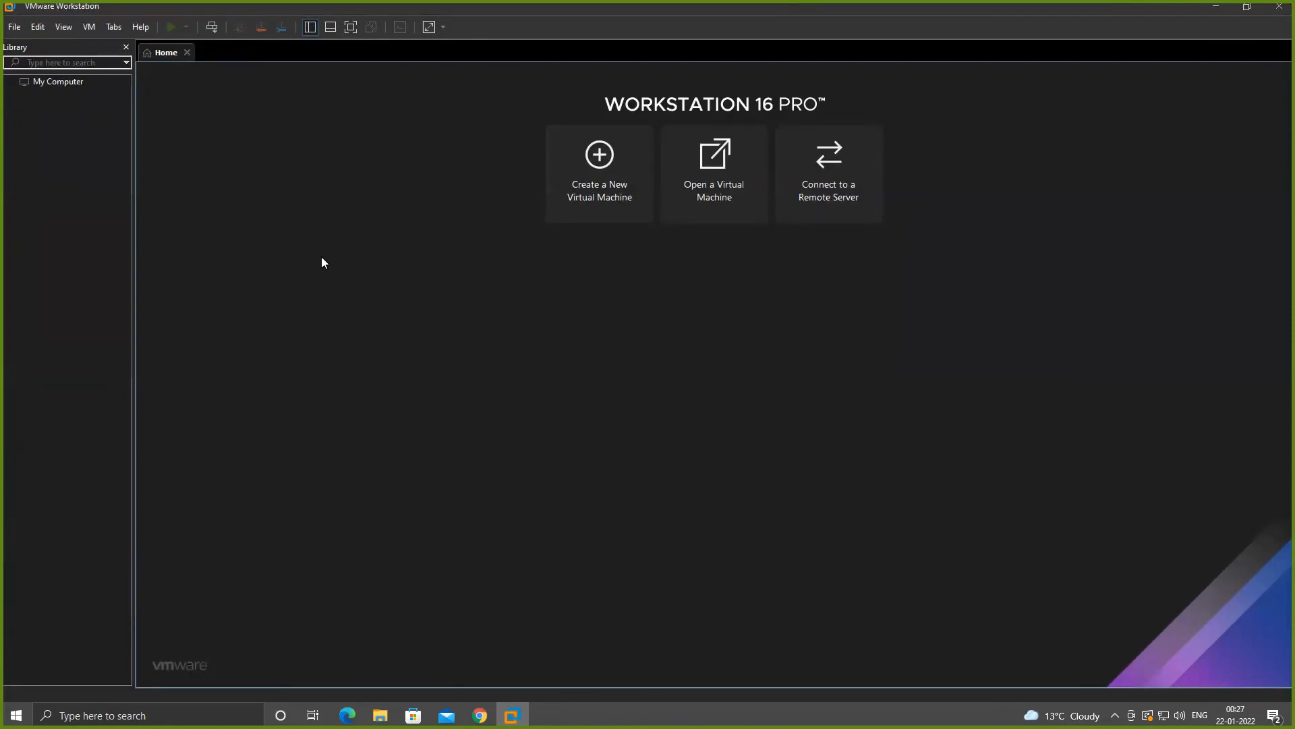
click(575, 172)
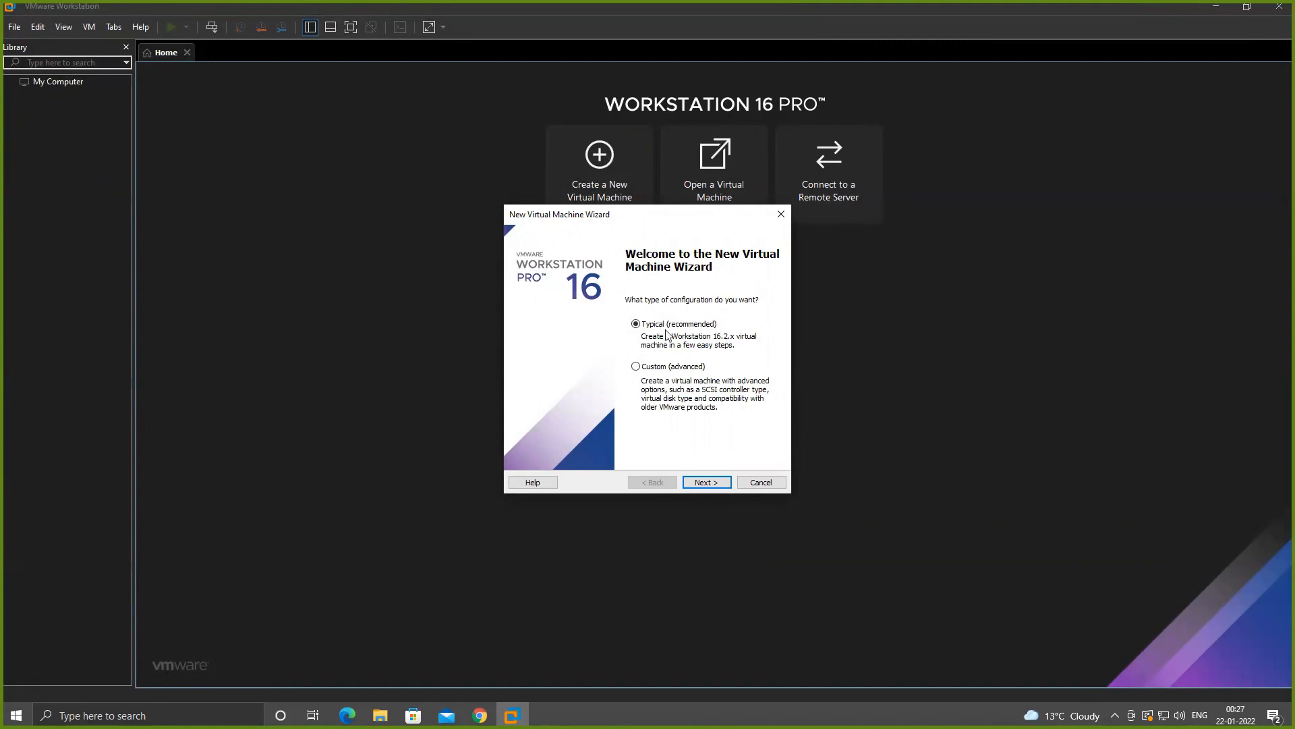
click(709, 481)
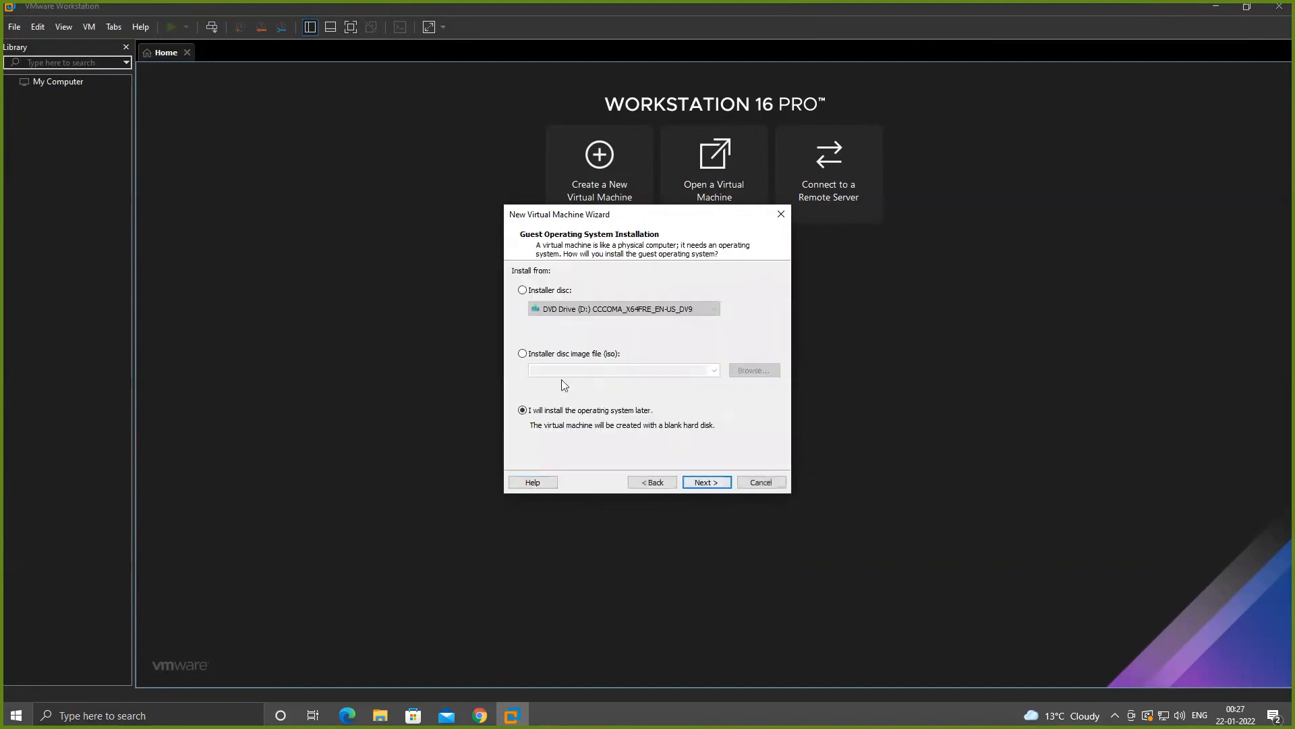
- Select the kali-linux-2022-W02-installer-amd64 ISO from the Desktop as the installer disc image
click(522, 354)
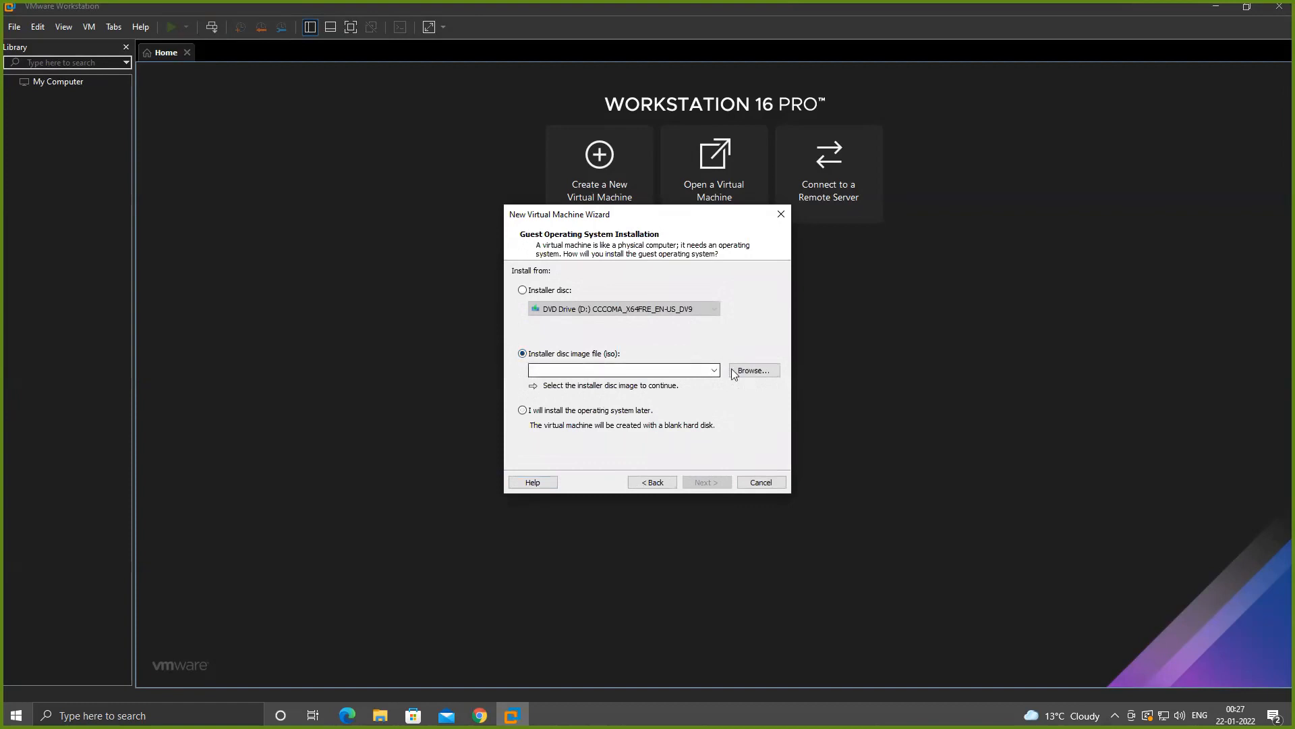
click(752, 371)
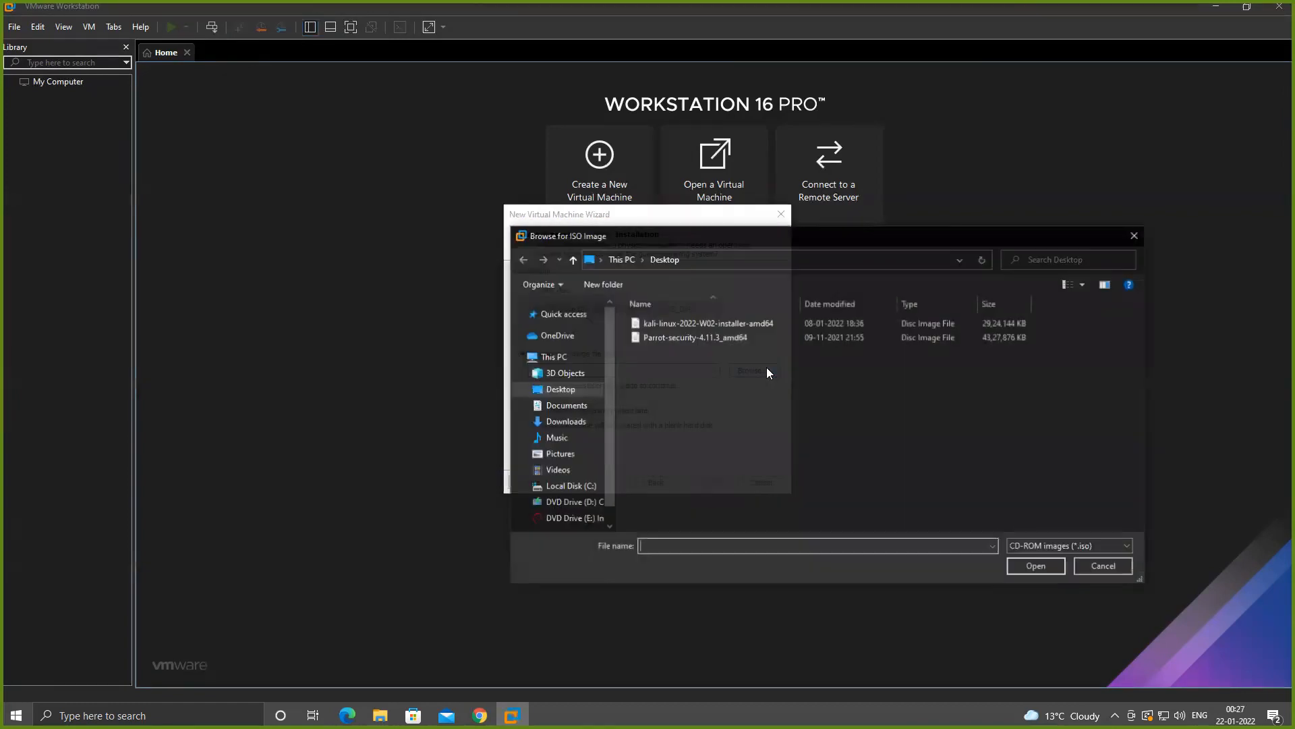
click(696, 325)
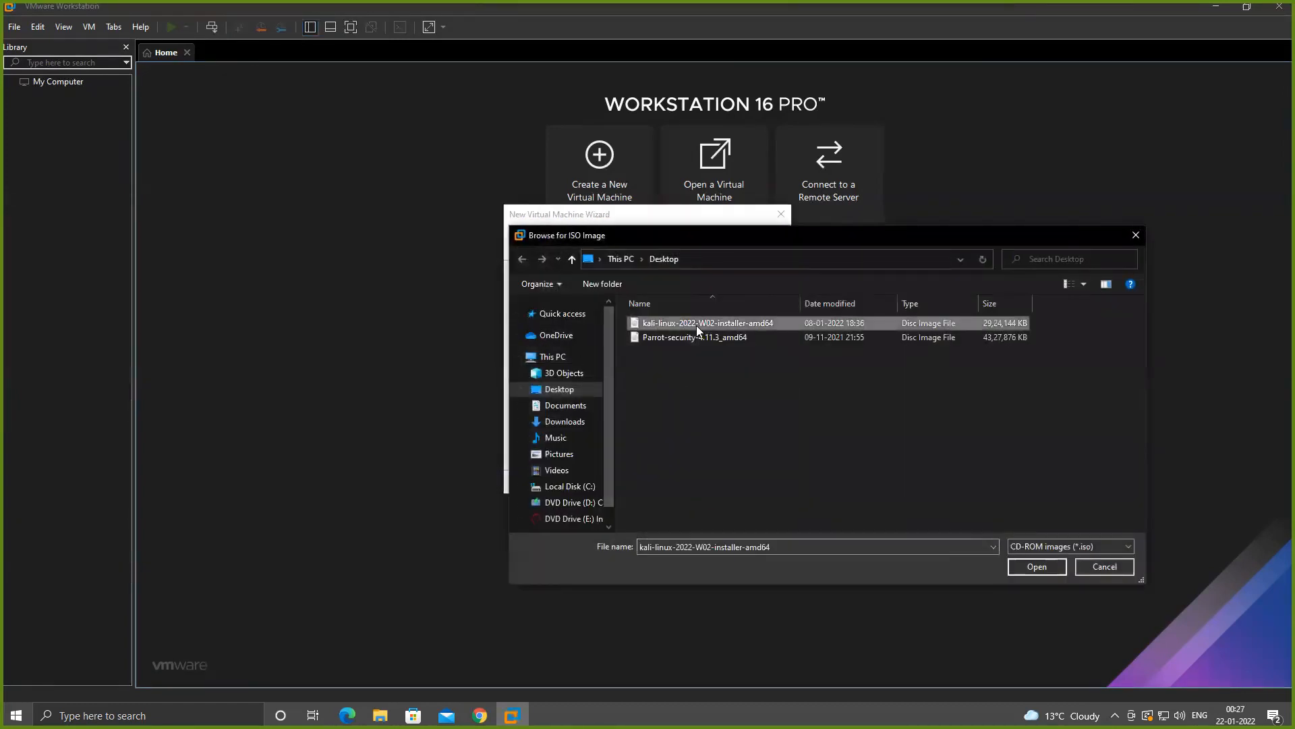
click(1030, 568)
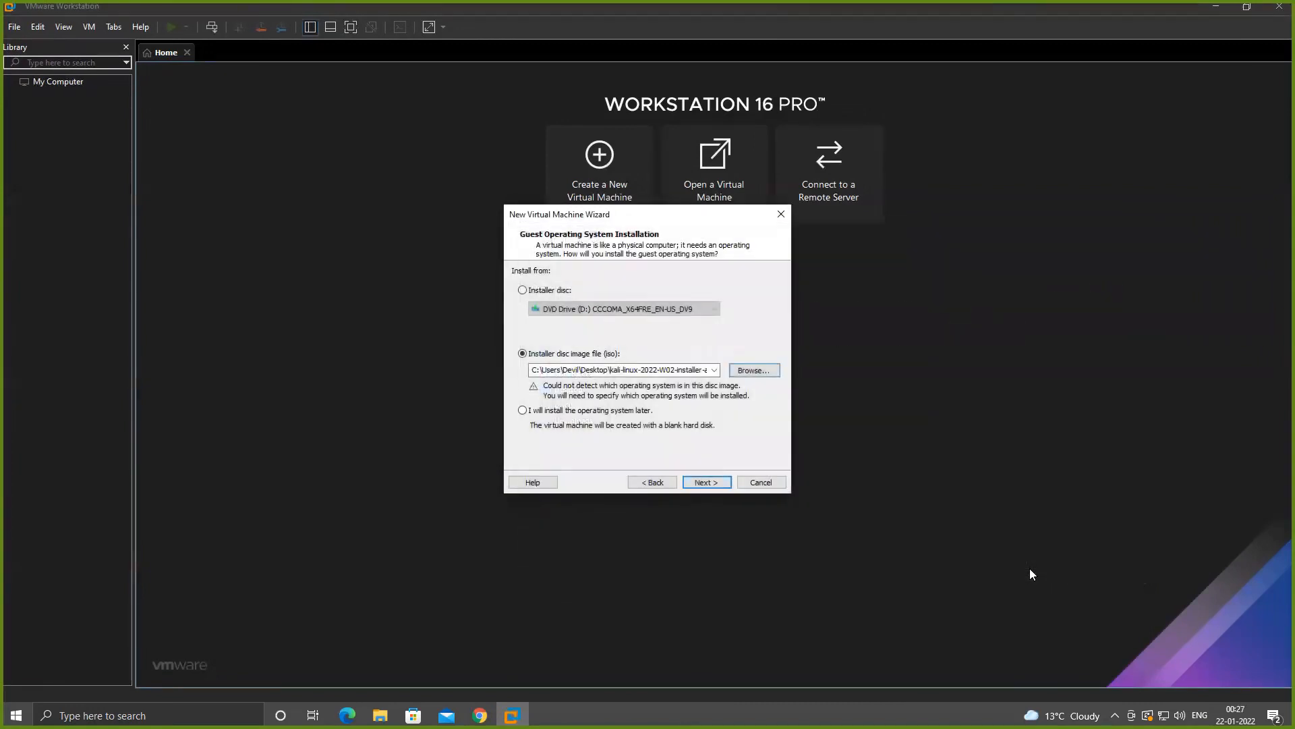
click(707, 482)
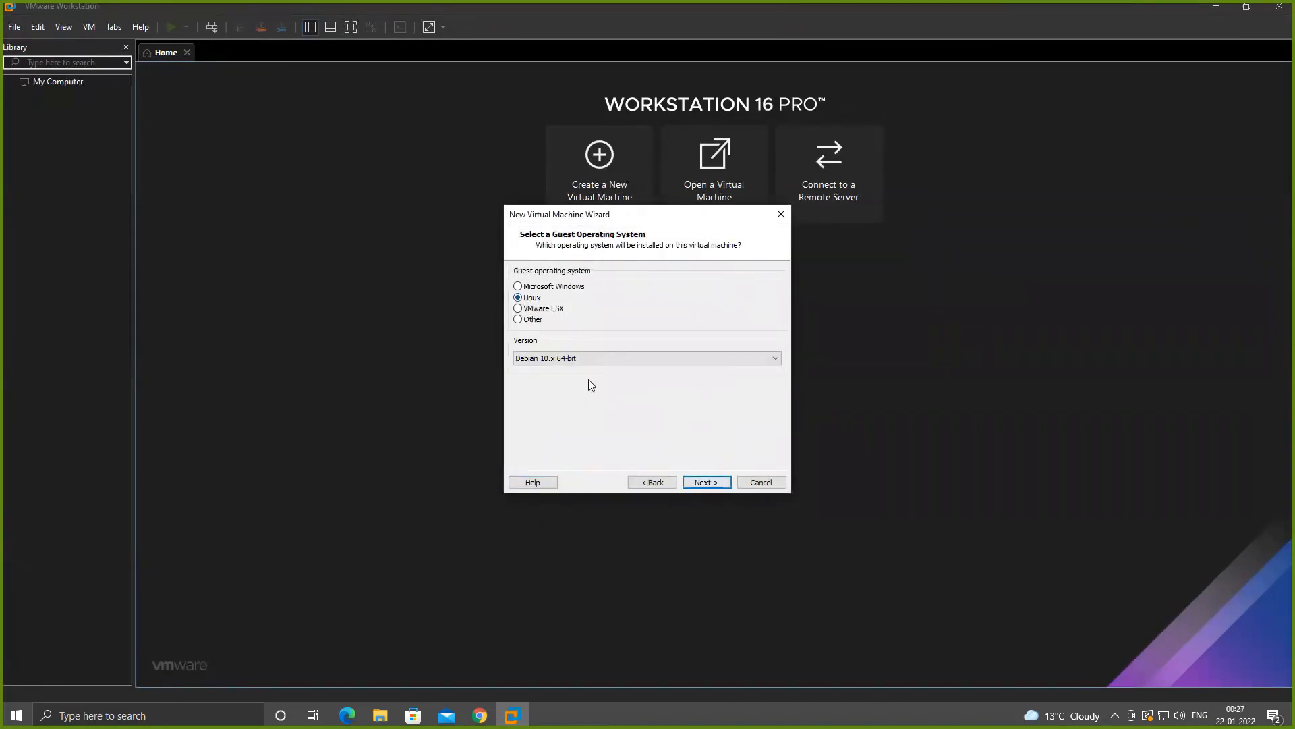
- Choose Debian 10.x 64-bit as the version of the Linux guest operating system
click(596, 359)
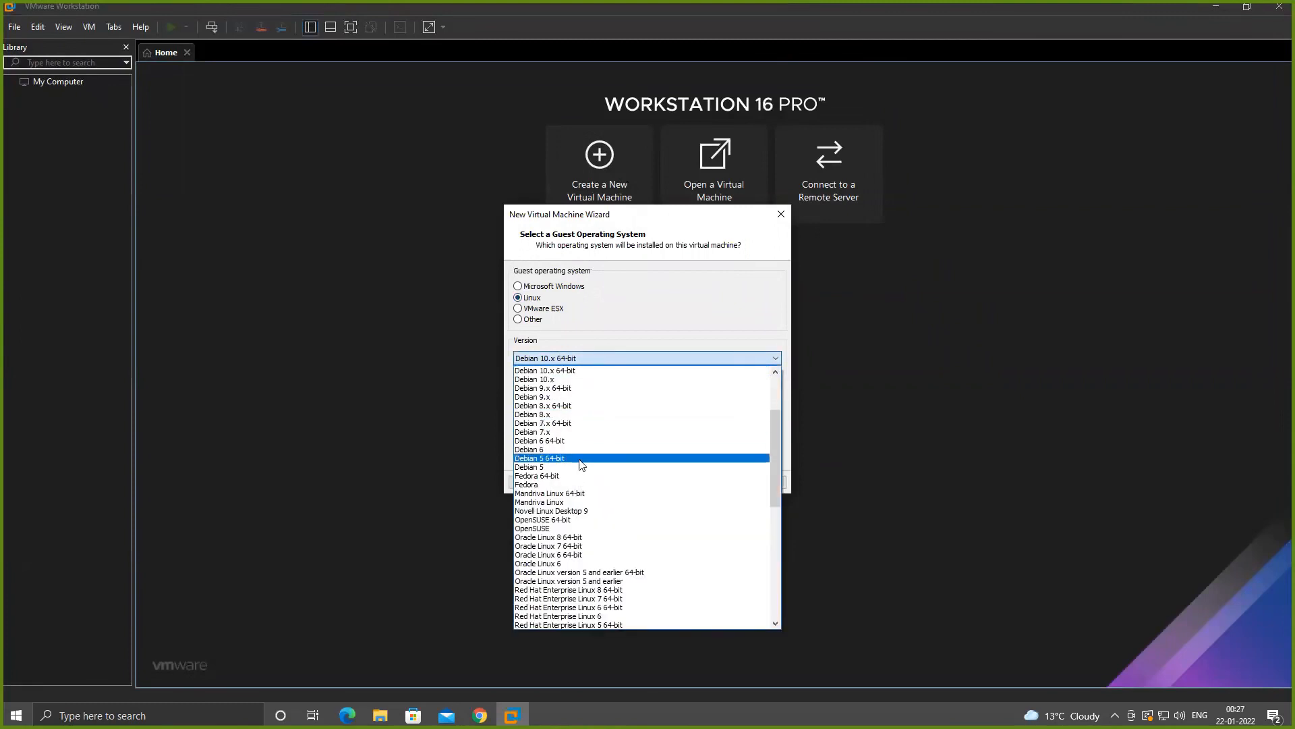
scroll(580, 452, up, 2)
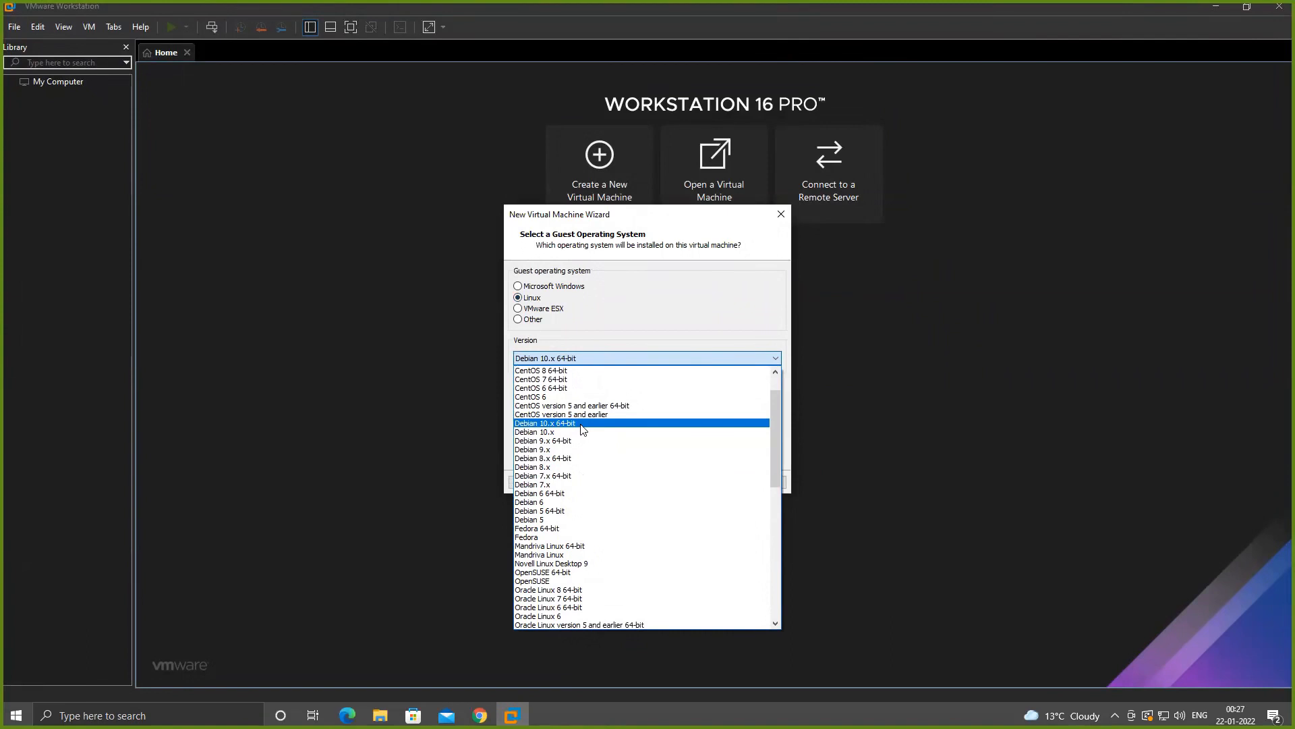
click(583, 424)
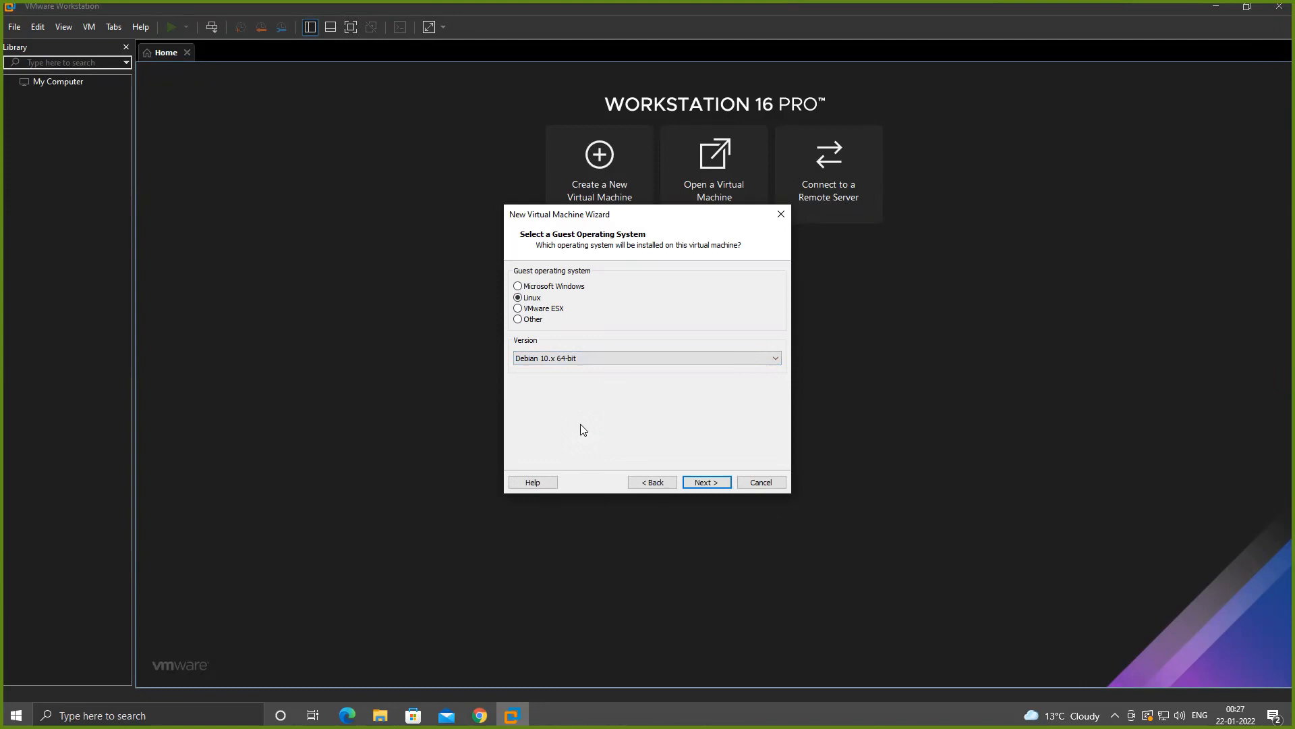
- Switch to Chrome and compare the 32-bit and 64-bit Kali Bare Metal downloads, then return to VMware Workstation
click(618, 359)
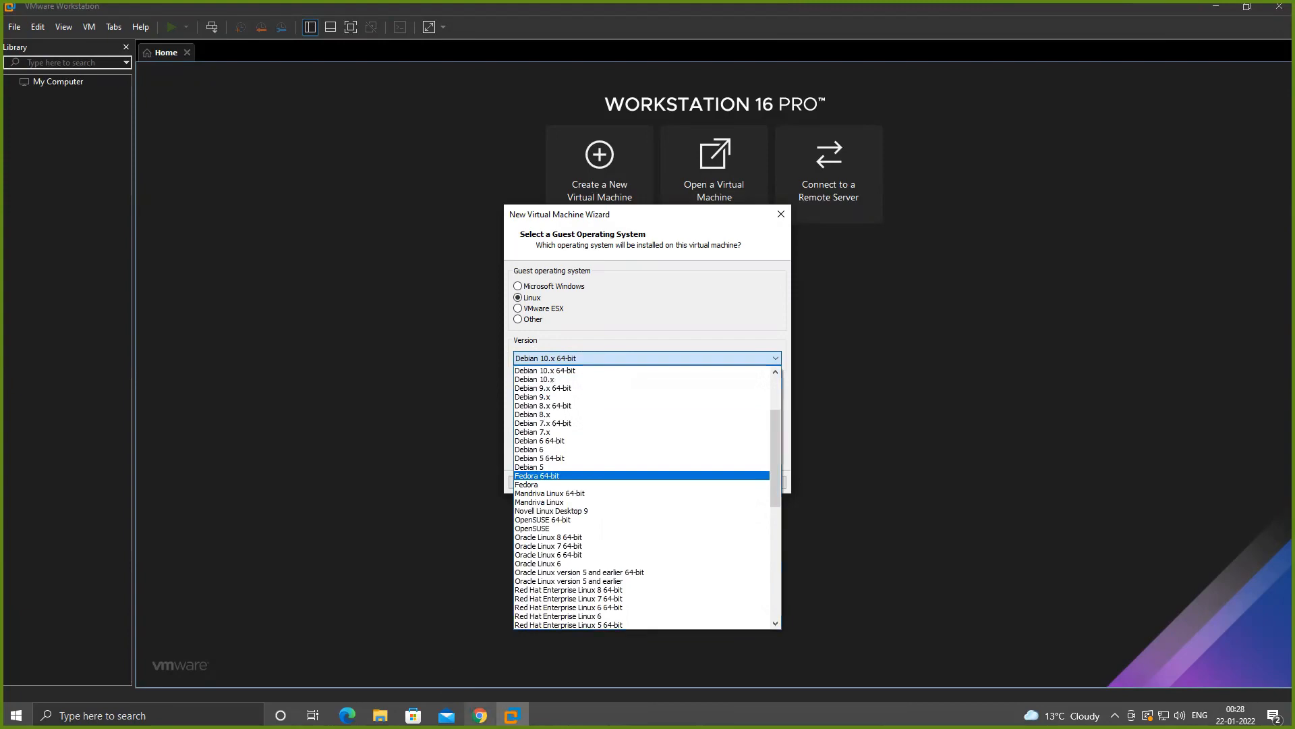
click(478, 715)
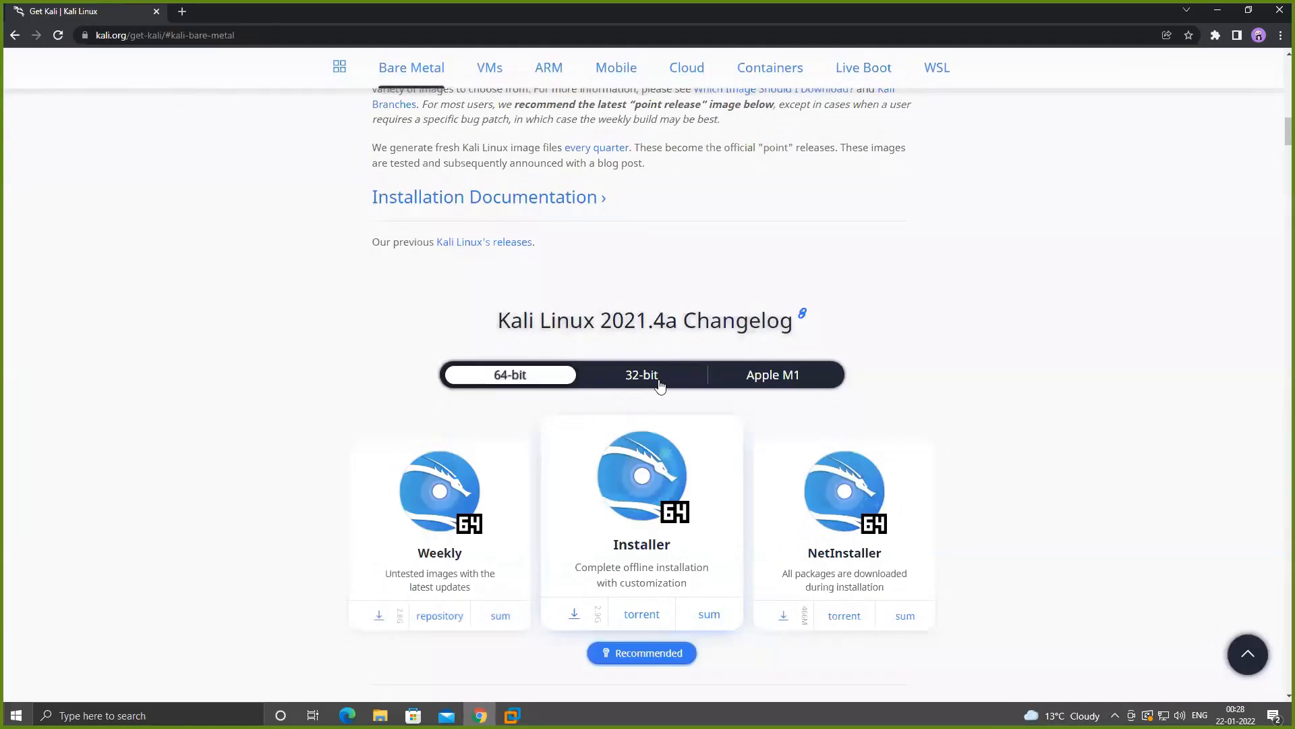
click(659, 381)
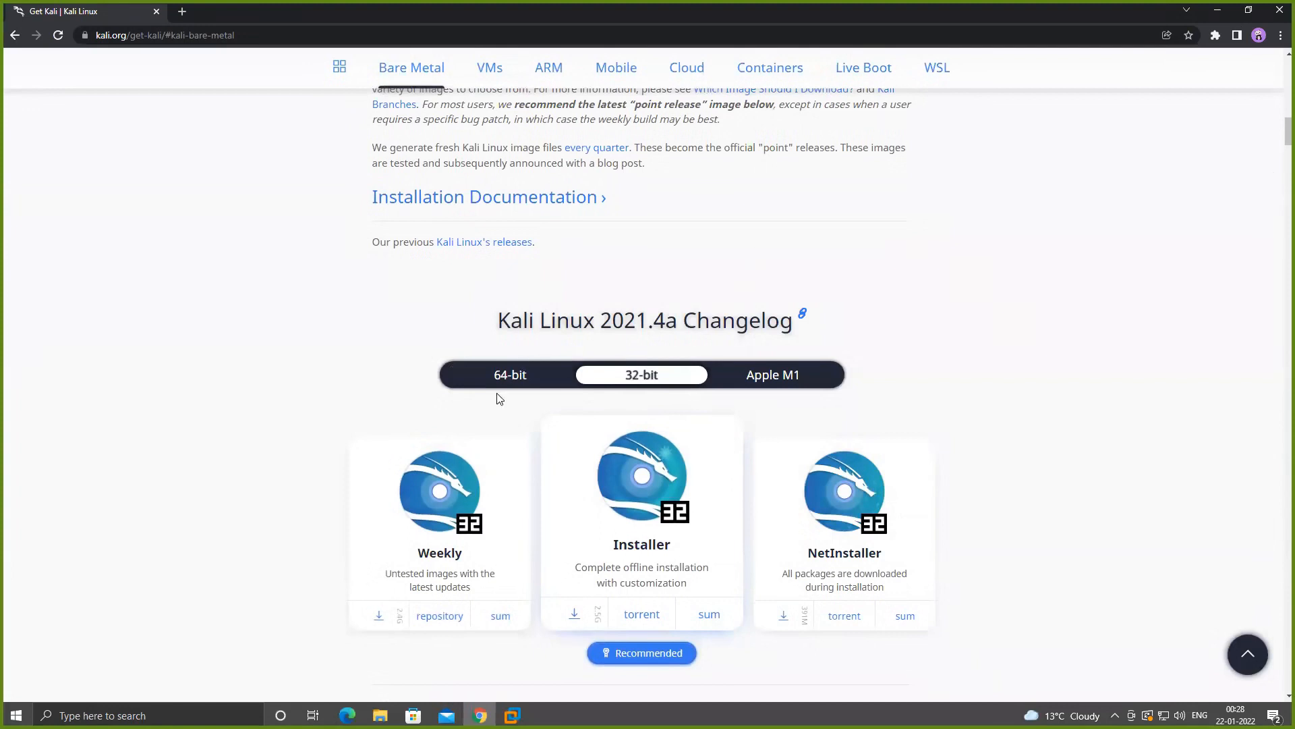
click(516, 382)
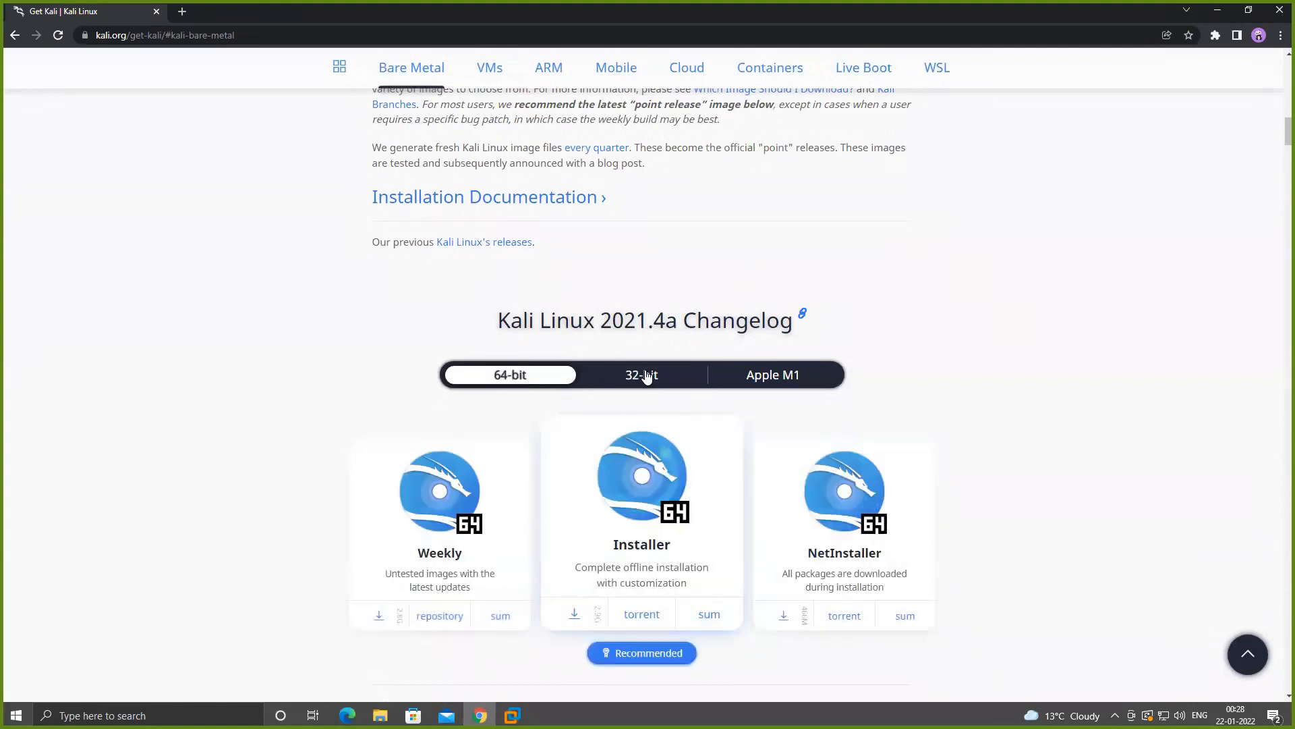
click(646, 376)
click(519, 384)
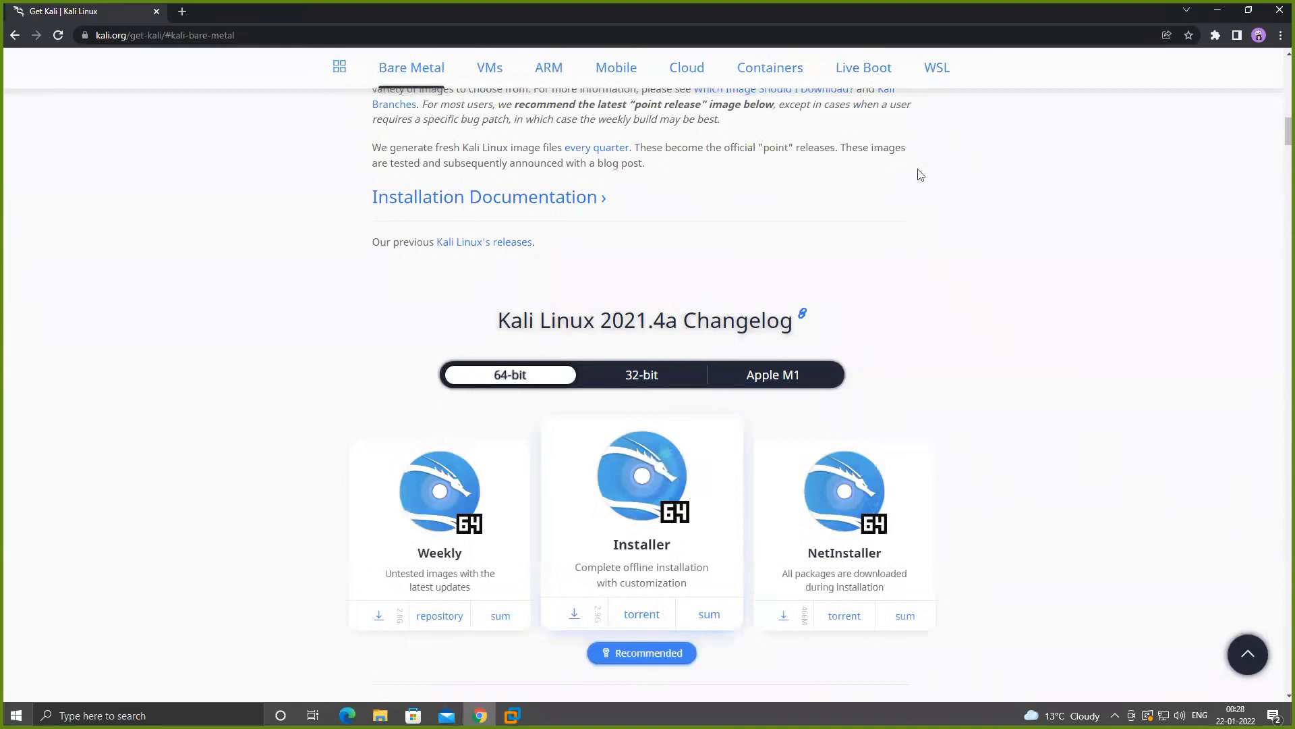
click(1218, 10)
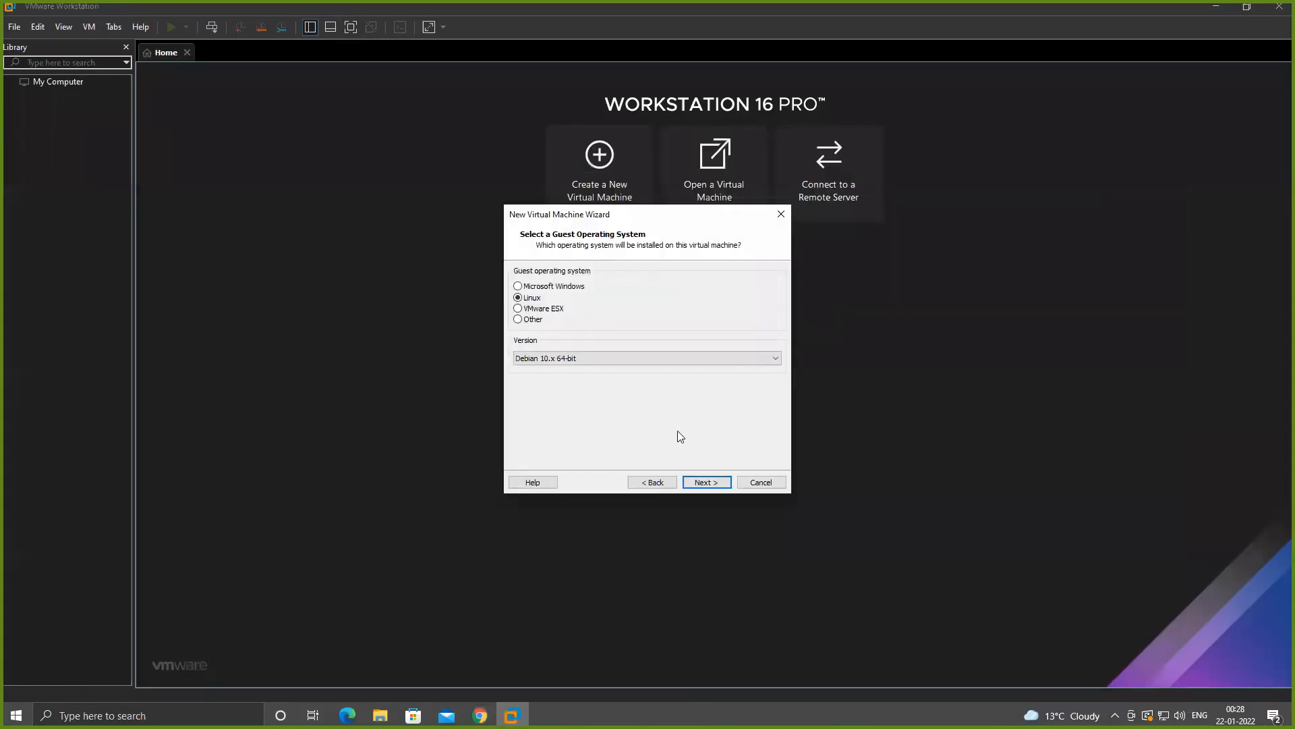
- Accept the guest operating system and name the virtual machine Kali, keeping its default location
click(702, 483)
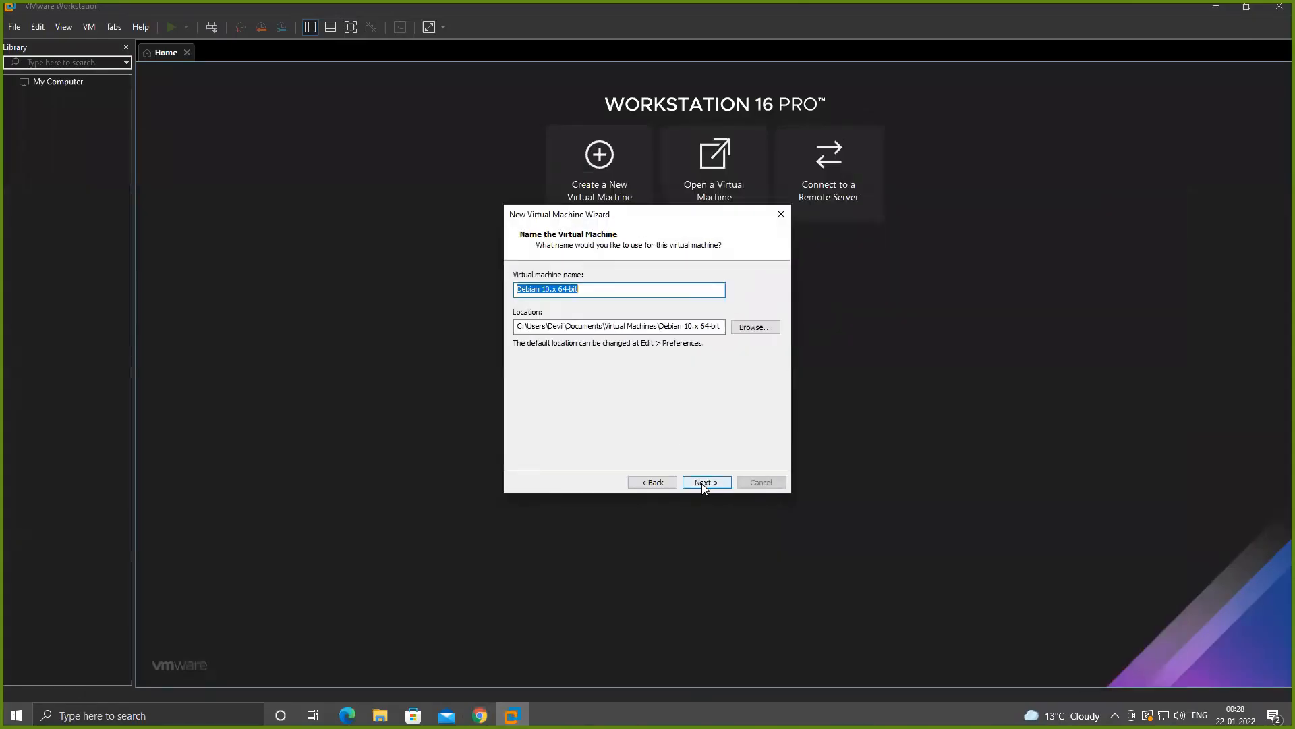
click(586, 288)
key(BackSpace)
key(BackSpace)
key(BackSpace)
key(BackSpace)
key(BackSpace)
key(BackSpace)
key(BackSpace)
key(BackSpace)
key(BackSpace)
key(BackSpace)
key(BackSpace)
key(BackSpace)
key(BackSpace)
key(BackSpace)
key(BackSpace)
key(BackSpace)
key(BackSpace)
key(BackSpace)
text(Kalio)
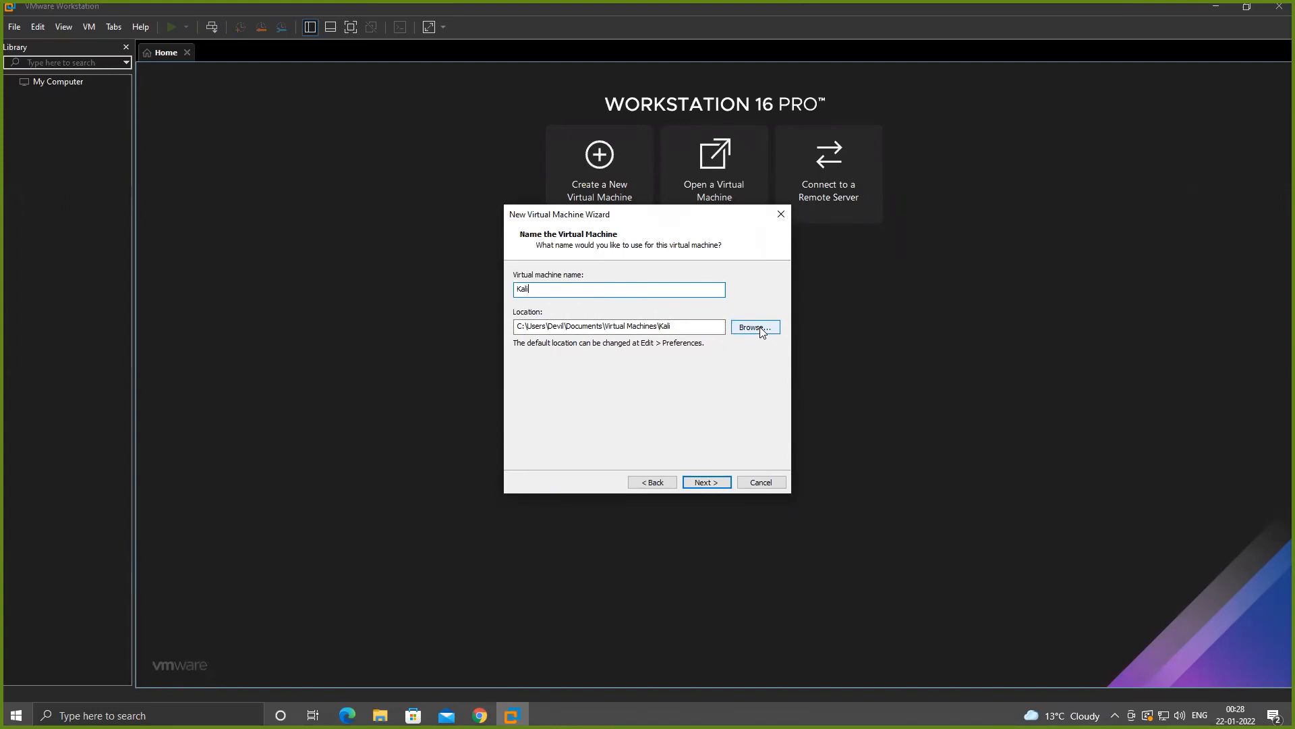
click(760, 328)
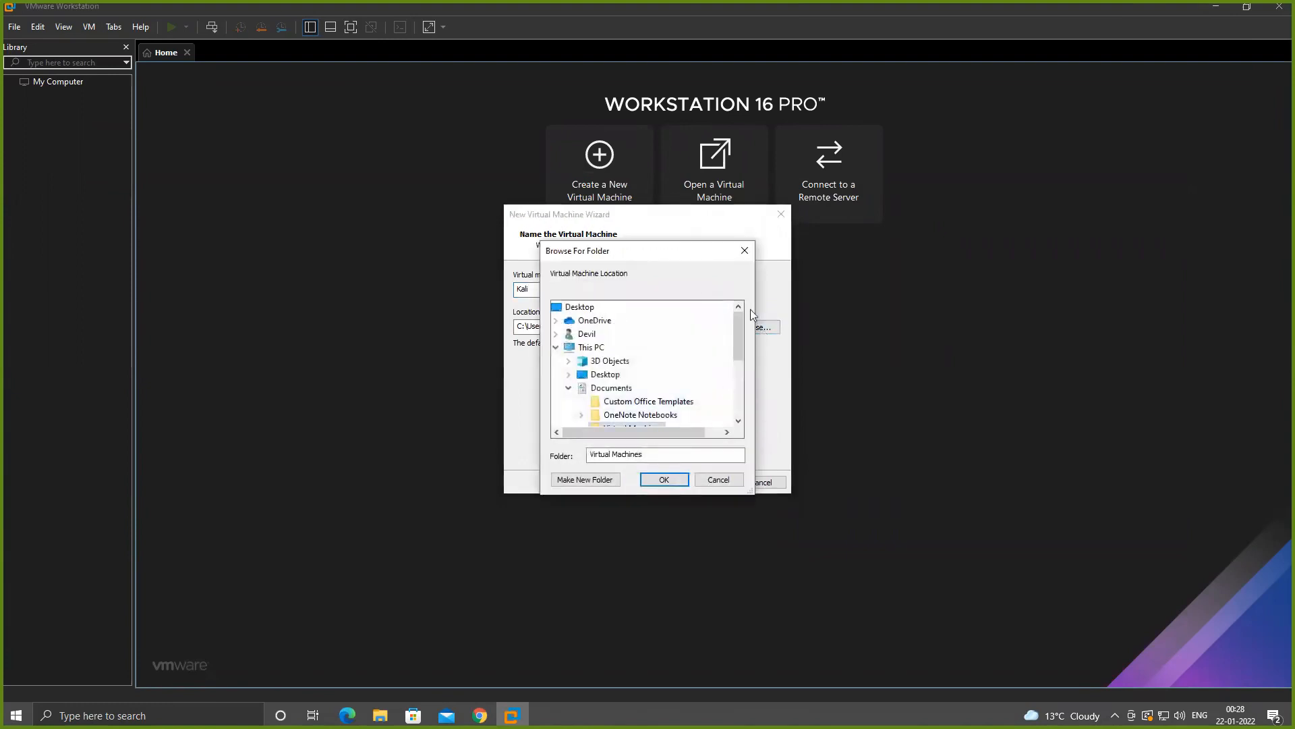
click(740, 250)
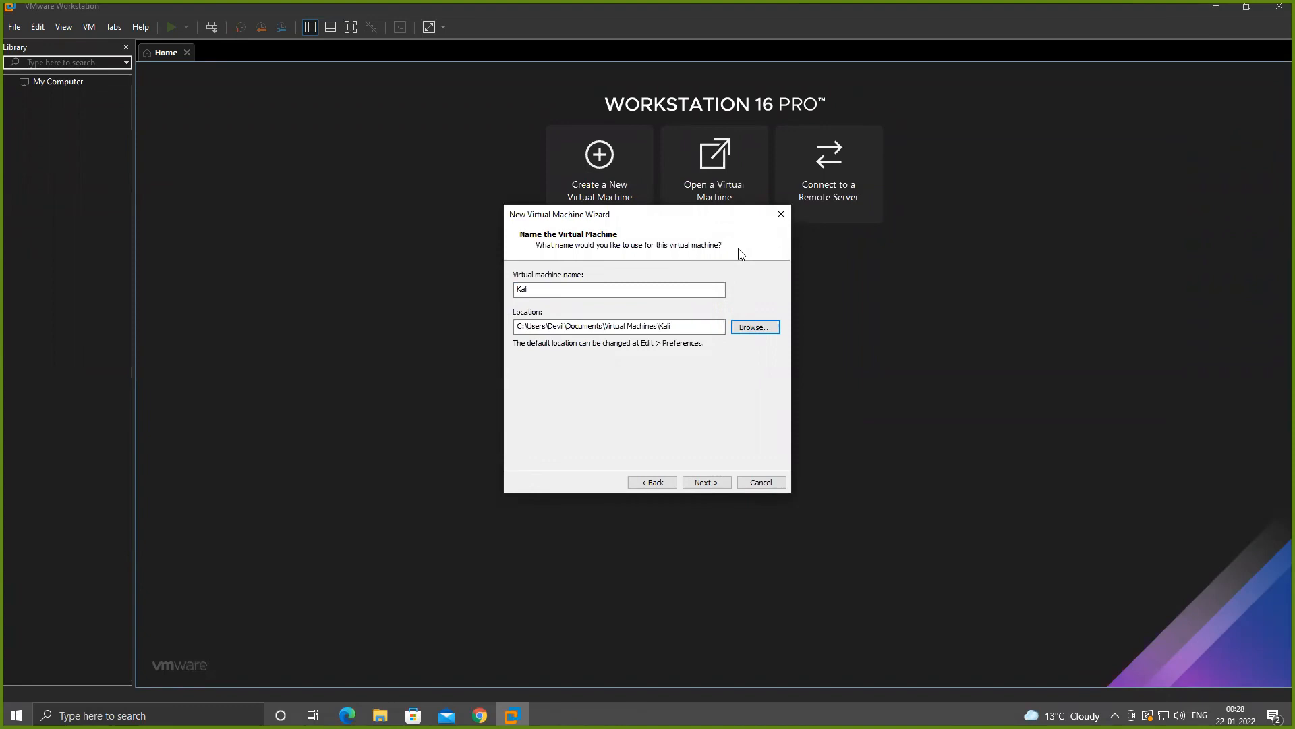
- Set the maximum disk size to 30 GB with the virtual disk split into multiple files
click(704, 481)
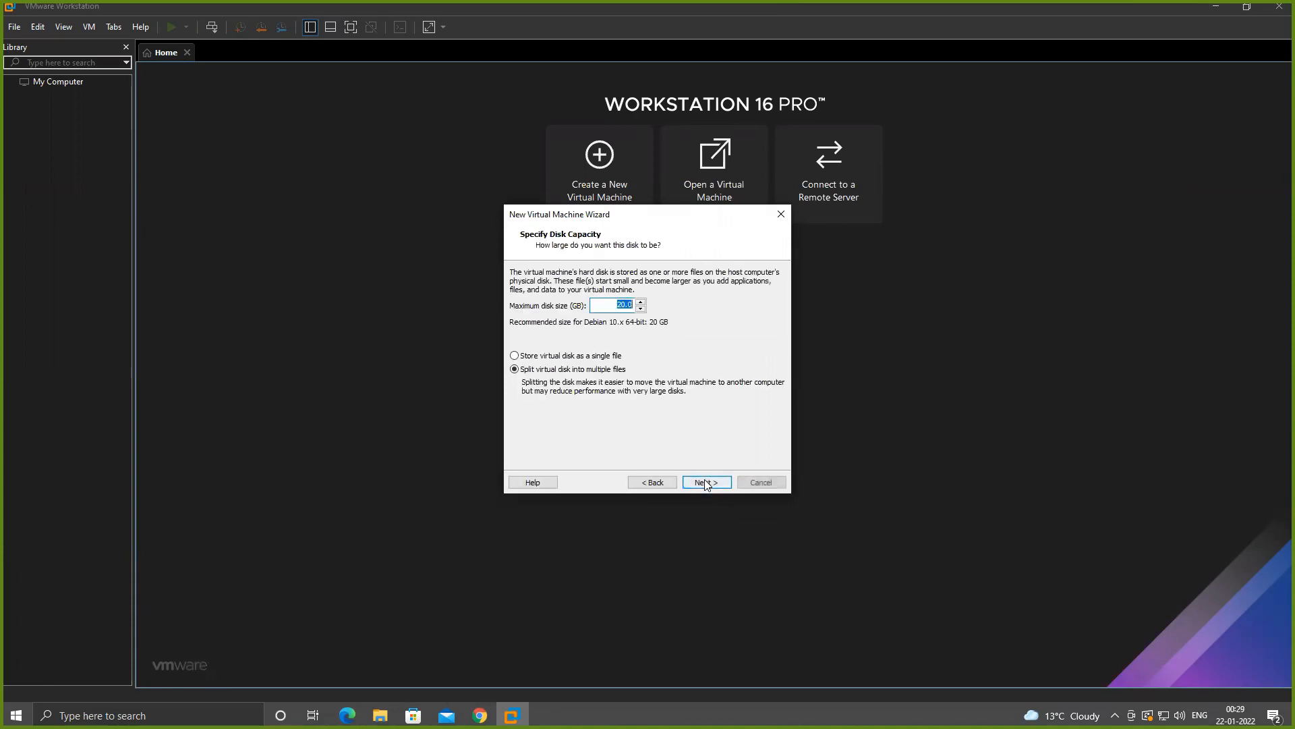
key(BackSpace)
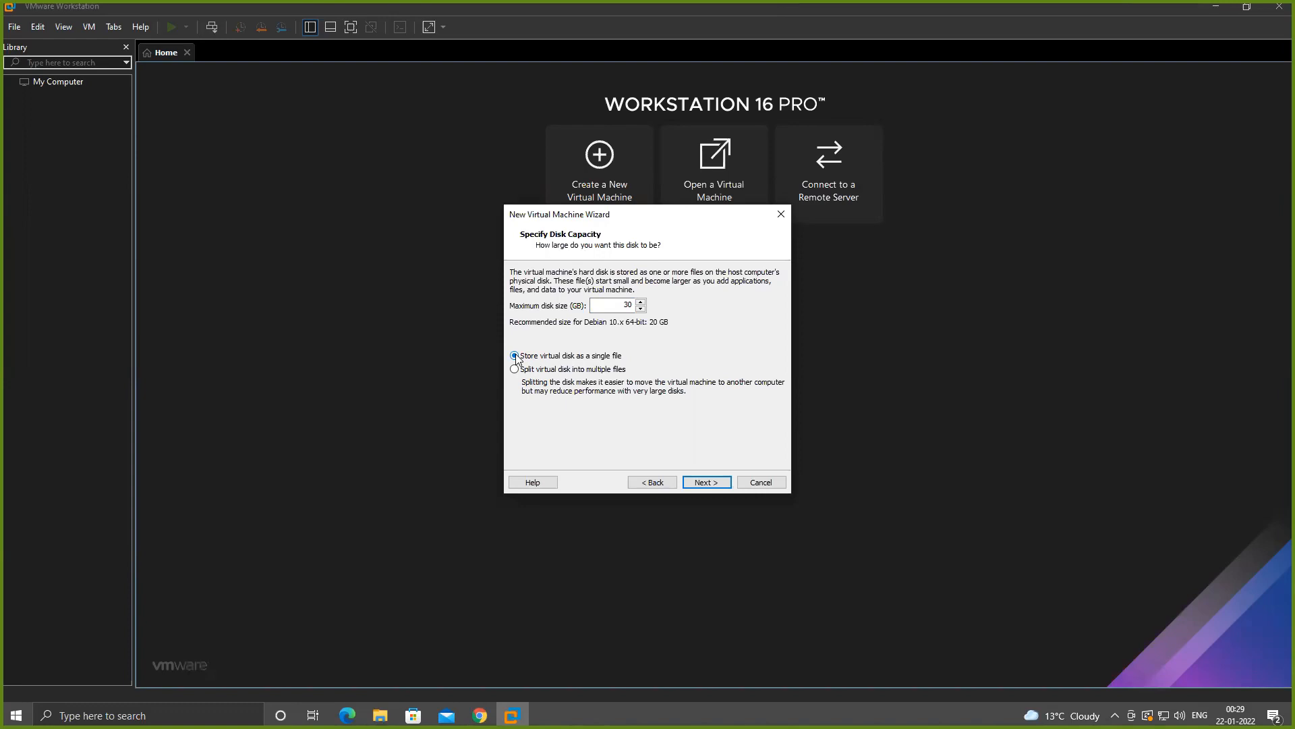
click(718, 483)
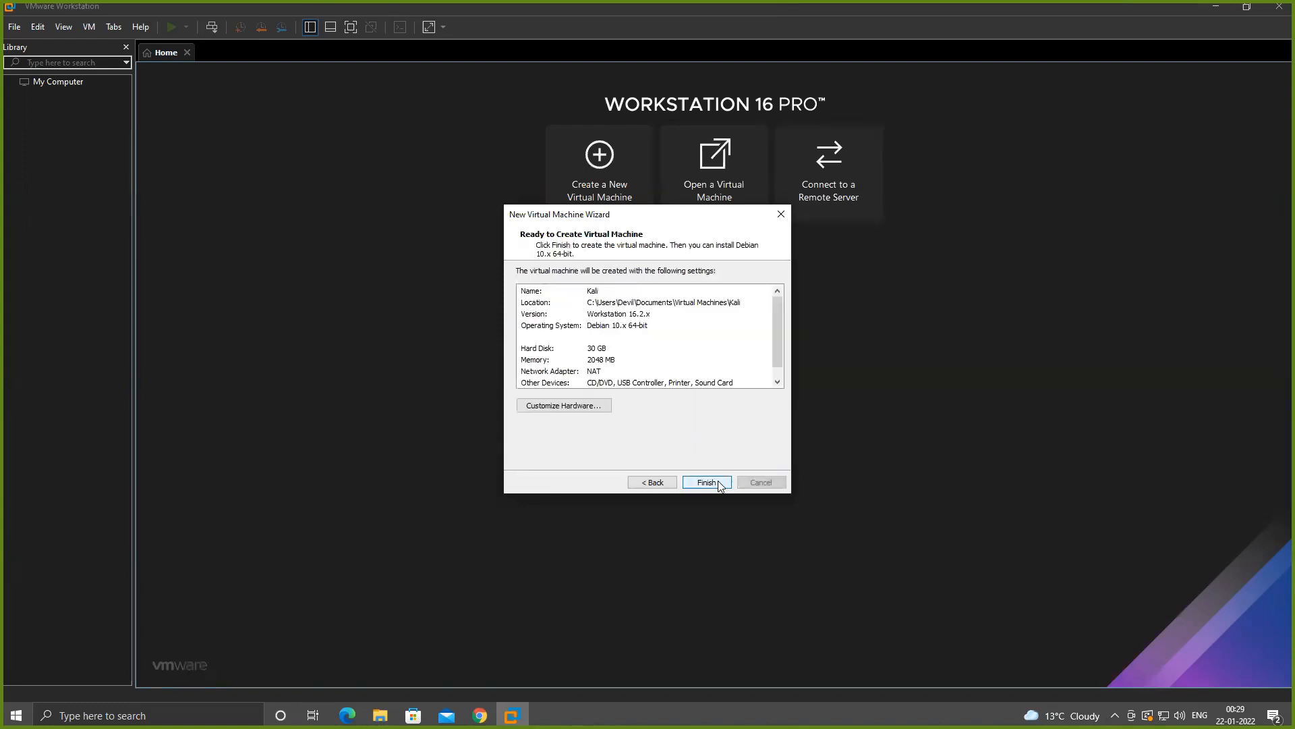
- Open the hardware customization, review the memory, processor, CD/DVD and sound card settings, and remove the printer device
click(571, 407)
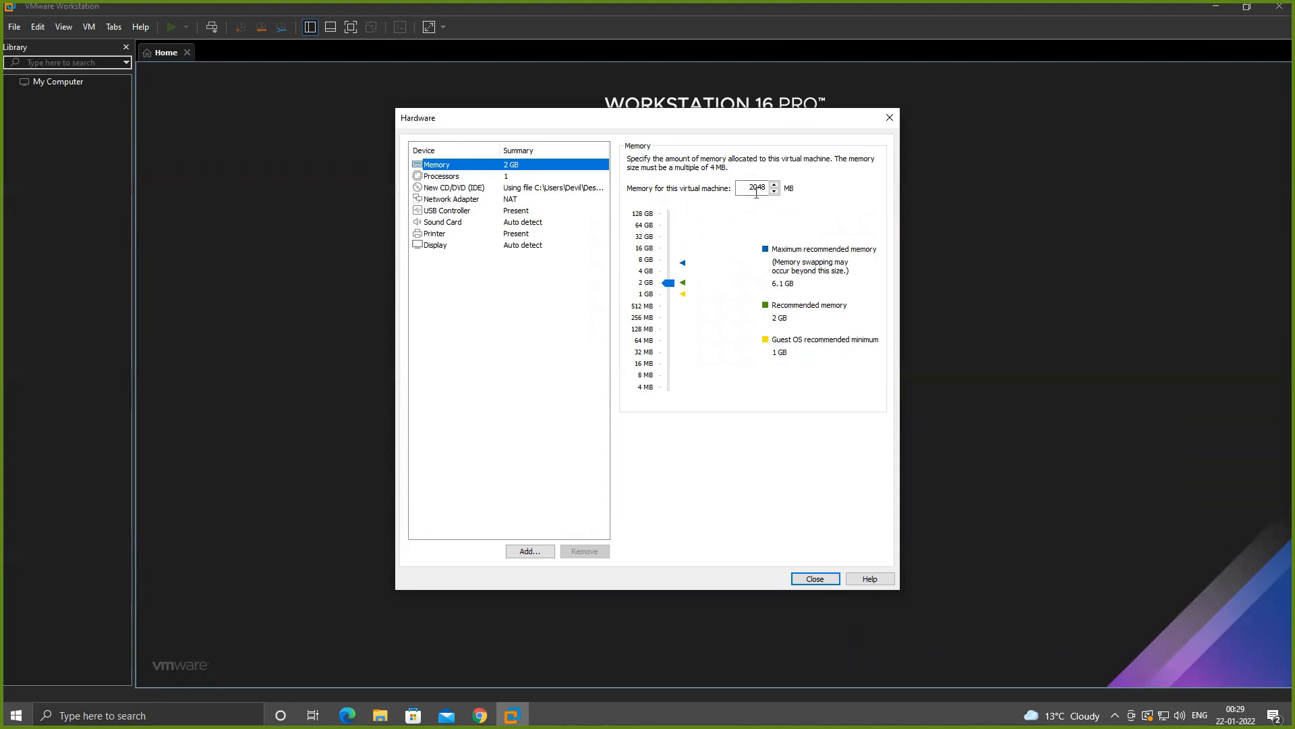
click(755, 189)
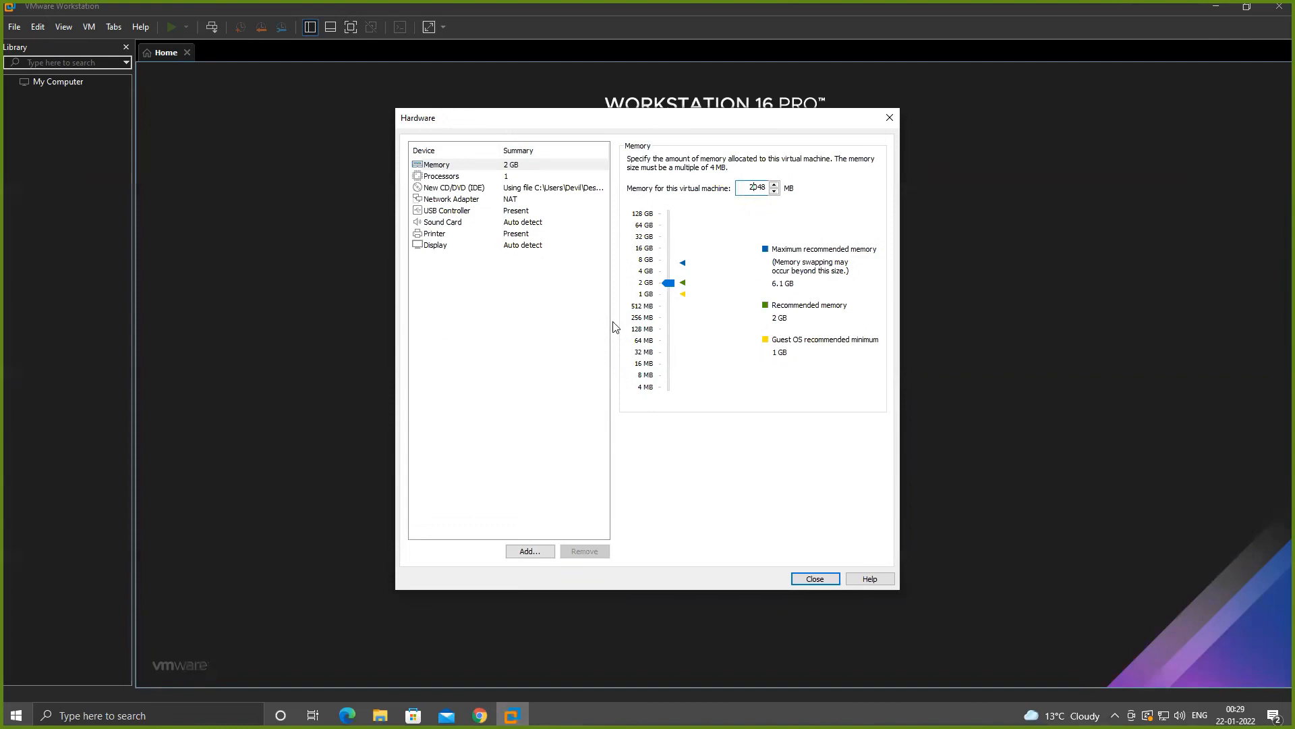
click(507, 179)
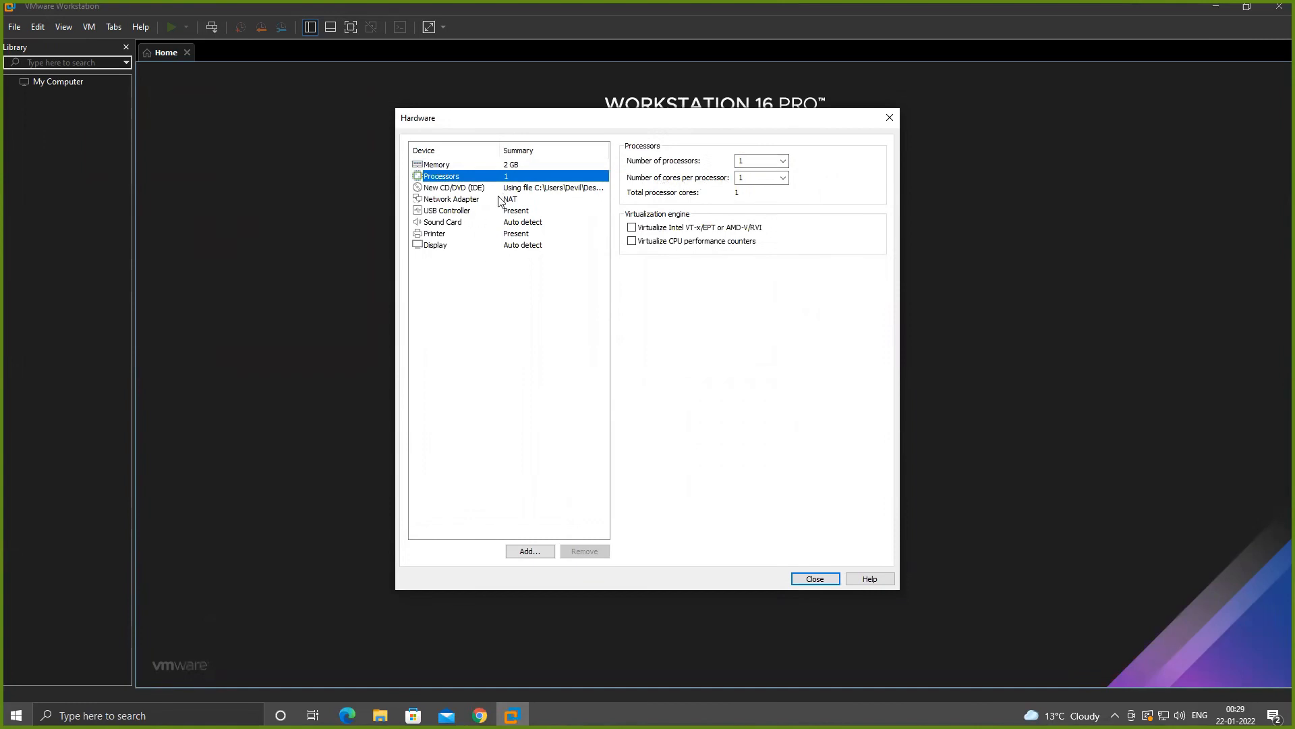
click(528, 189)
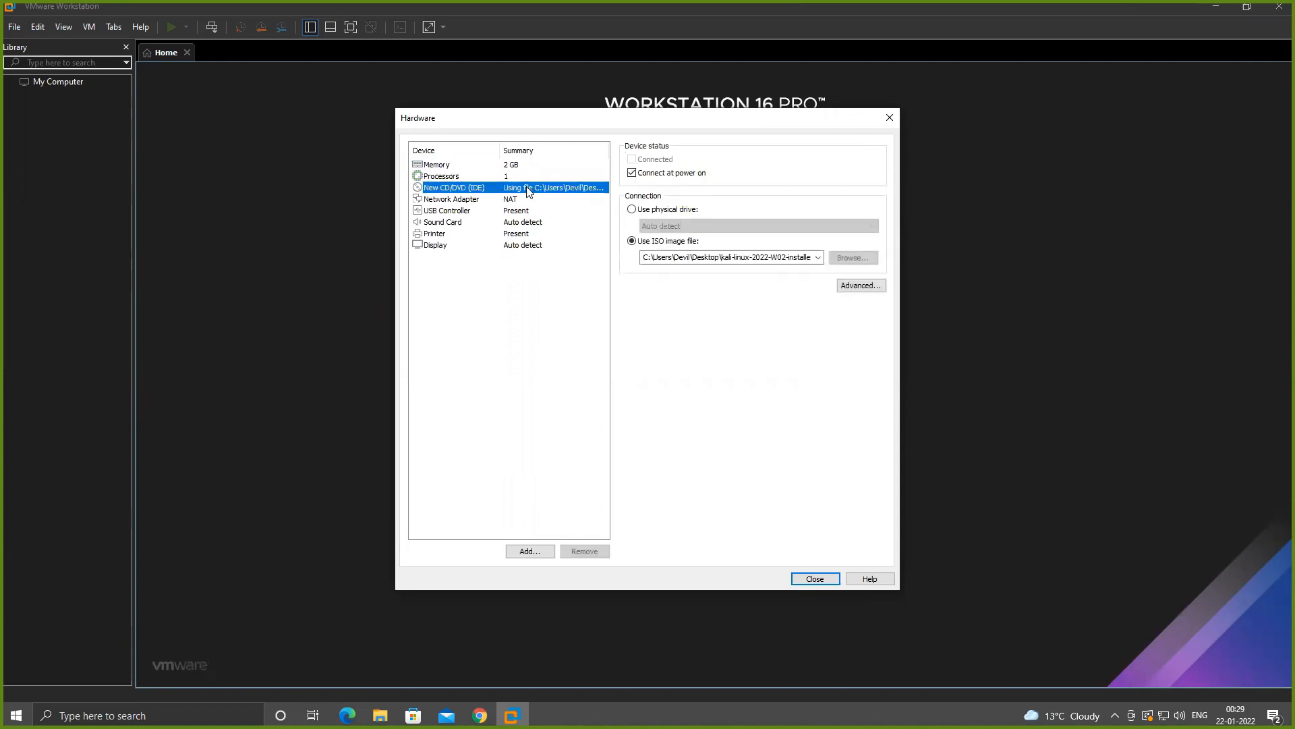
click(512, 221)
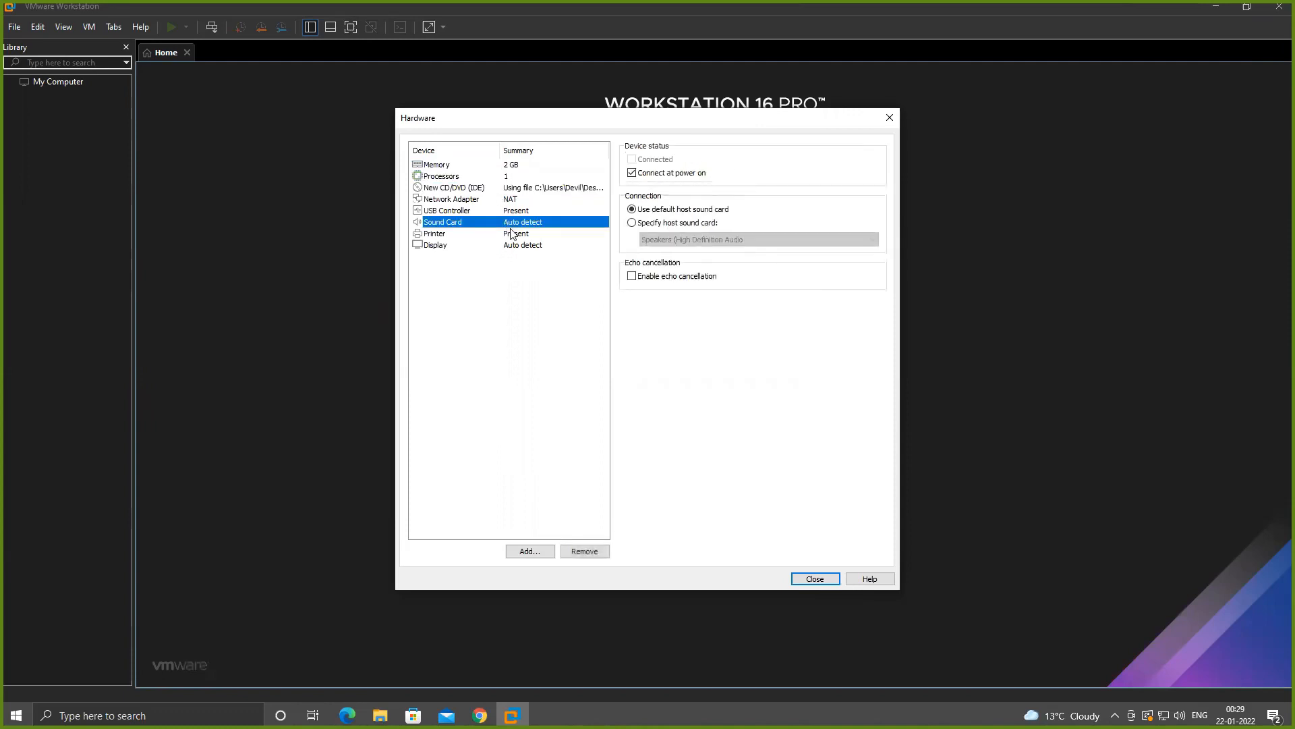
click(513, 234)
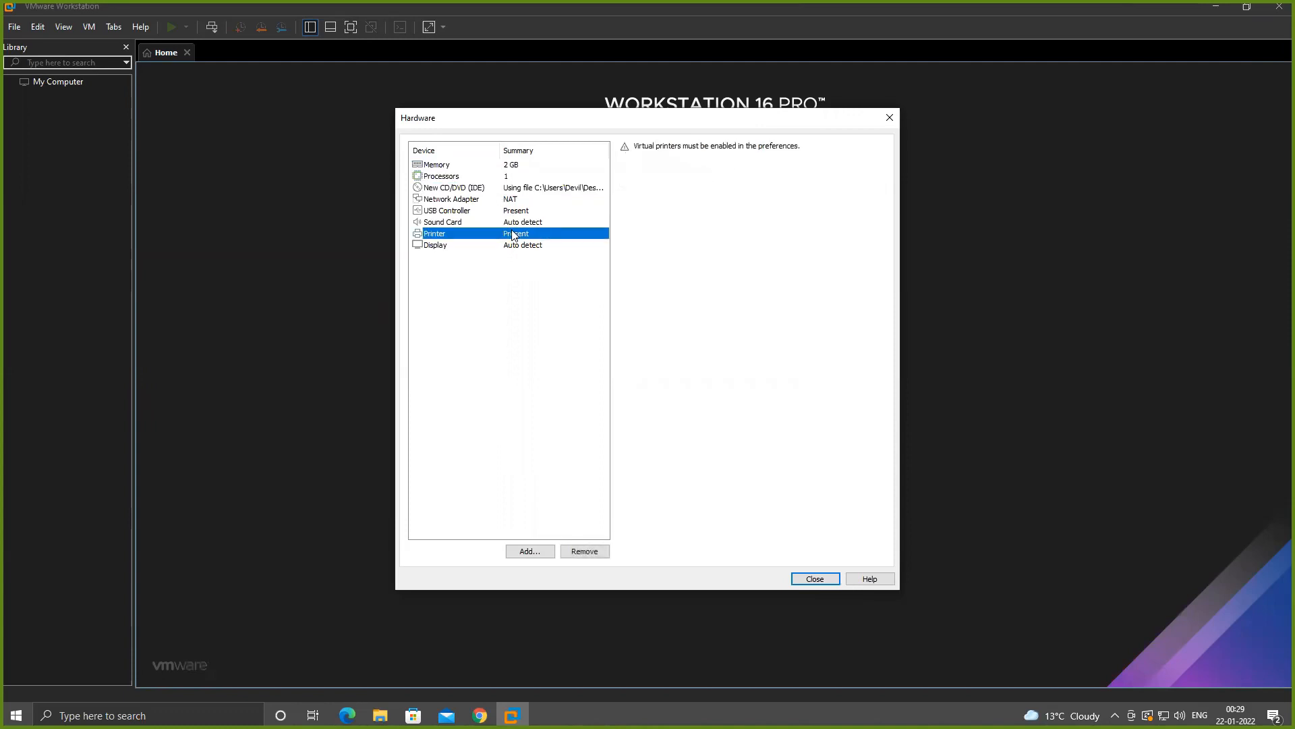
click(584, 552)
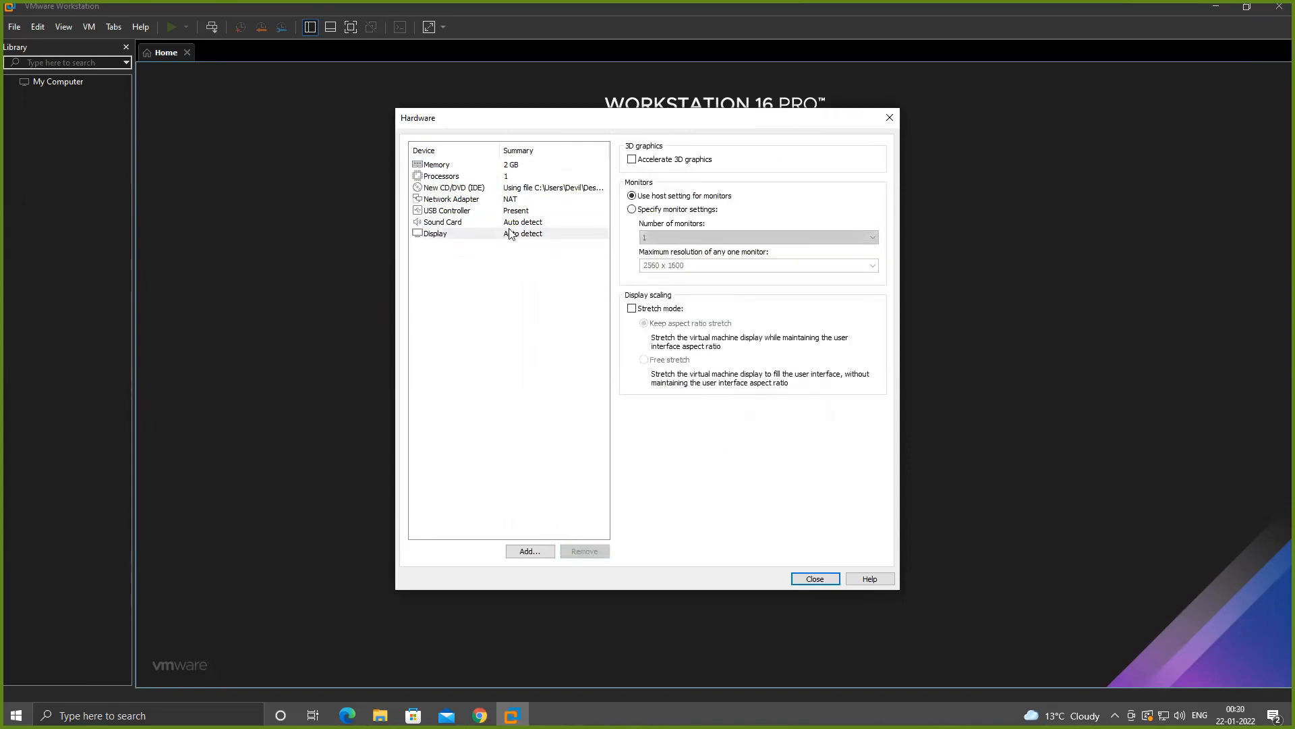
- Enable 3D graphics acceleration for the display and finish creating the Kali virtual machine
click(632, 160)
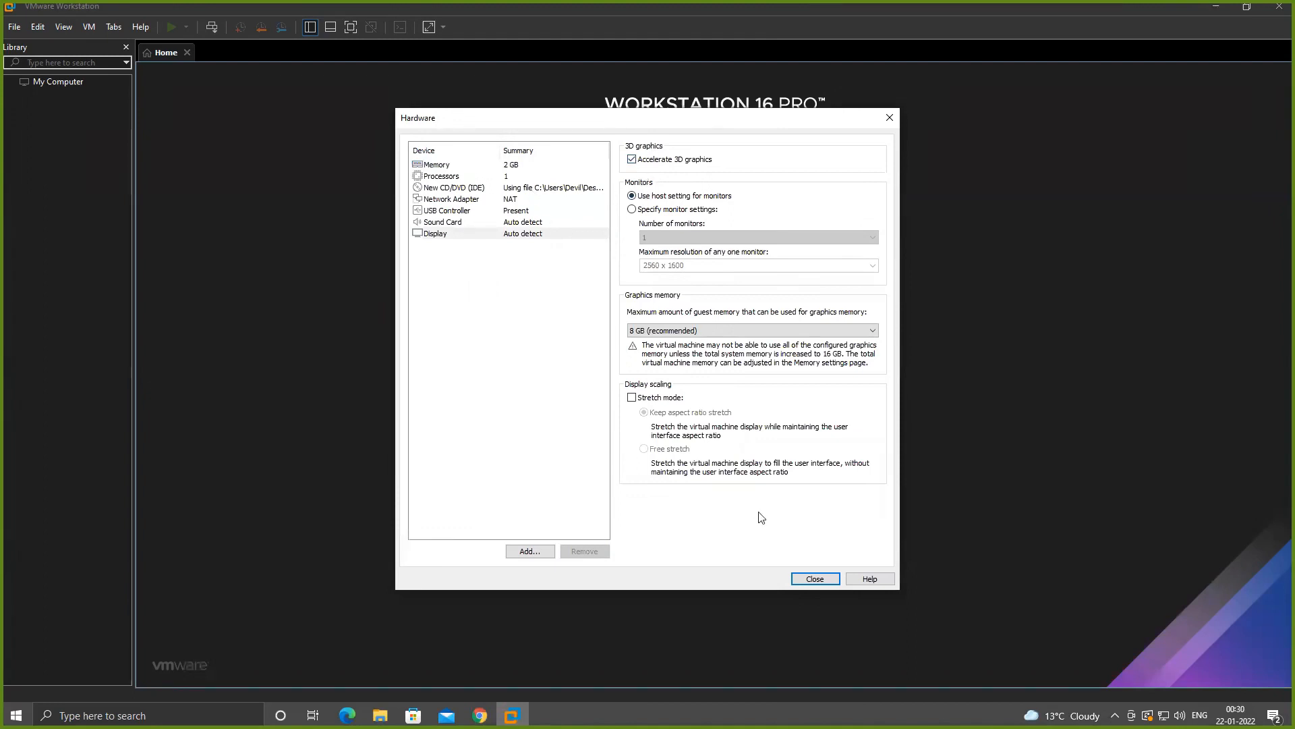
click(815, 579)
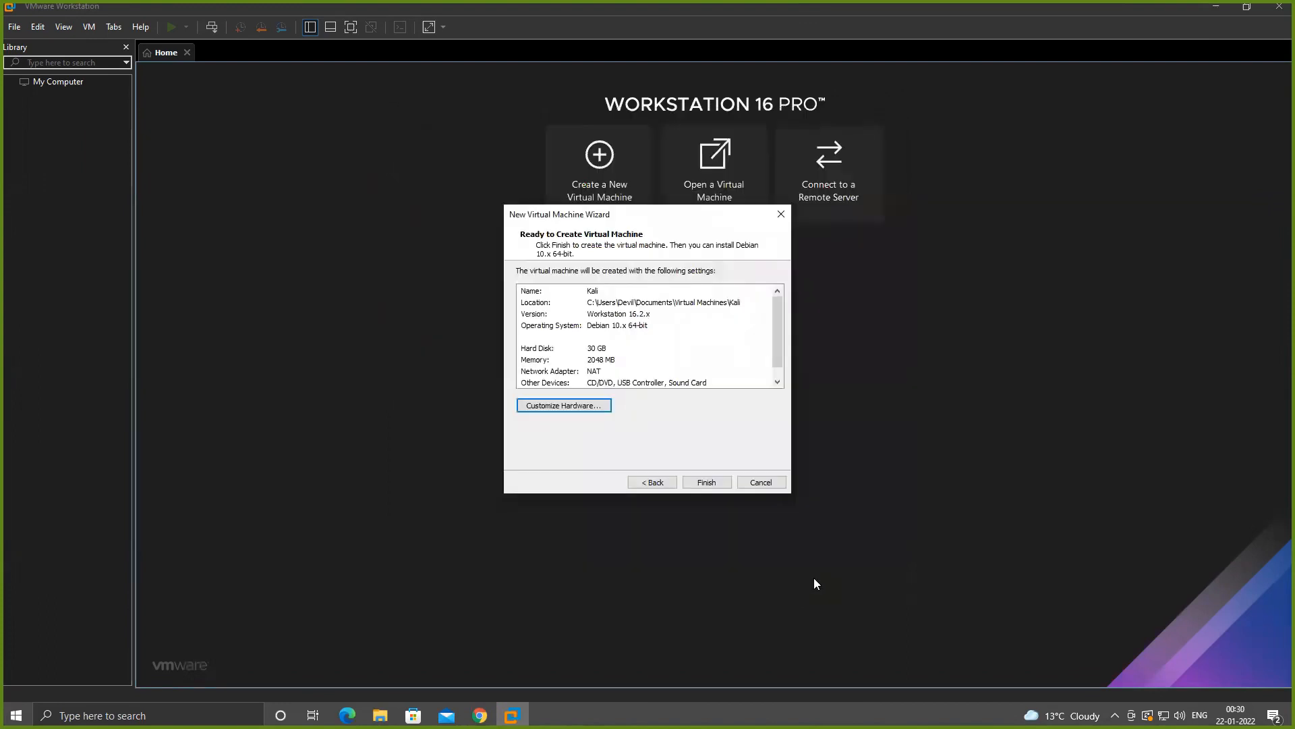
click(703, 483)
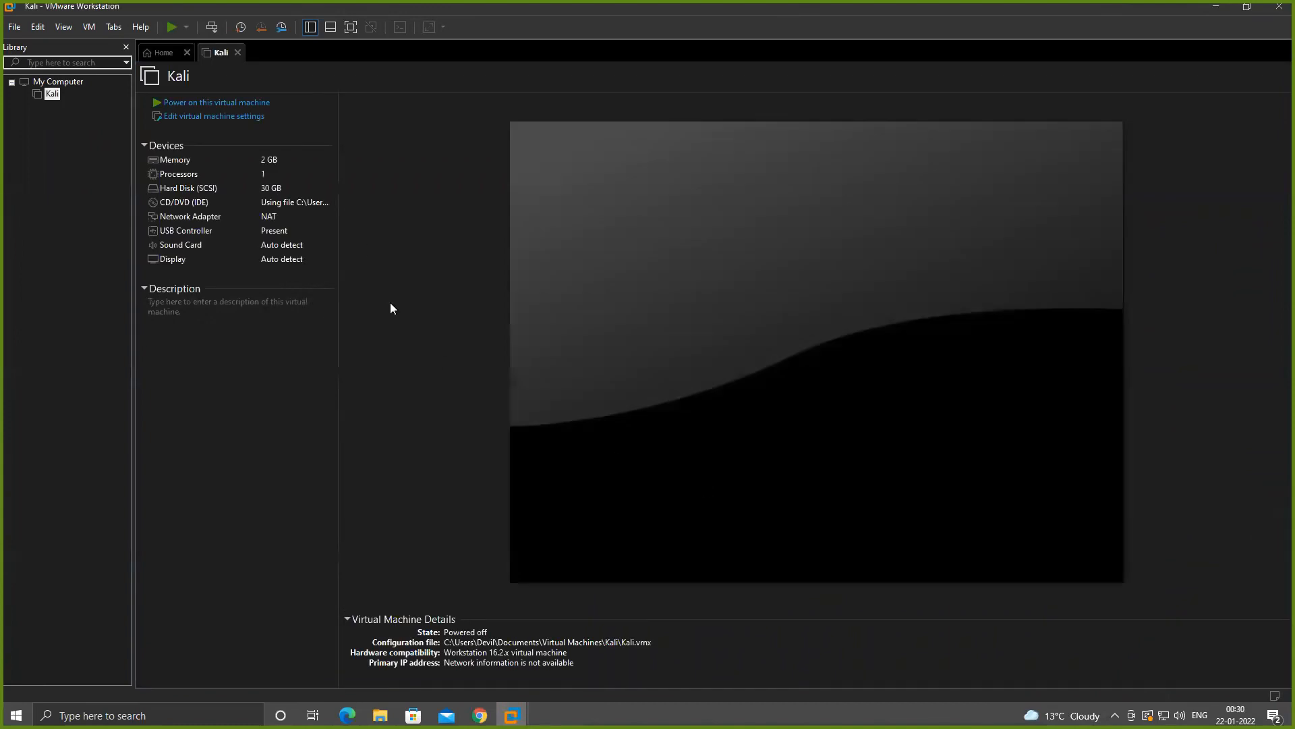
- Power on the Kali virtual machine, accept the degraded performance notice and start the Graphical install
click(261, 106)
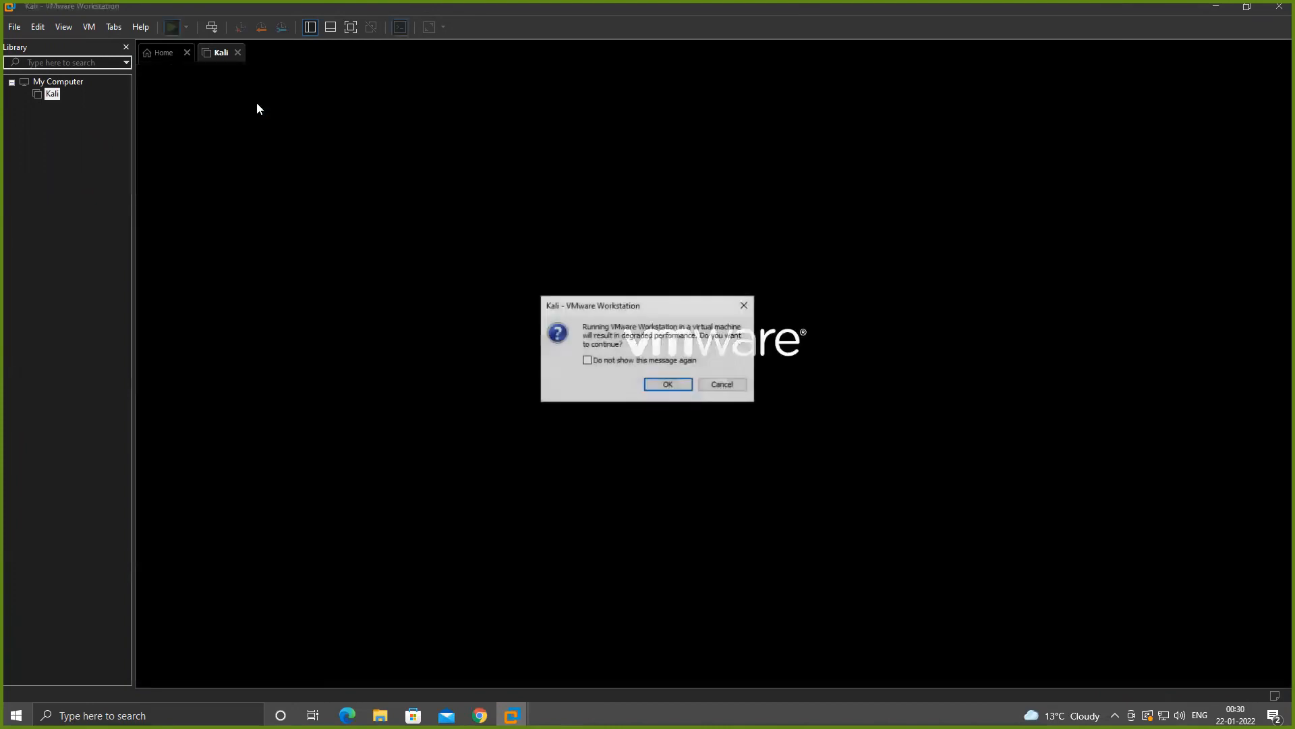
click(659, 384)
click(662, 390)
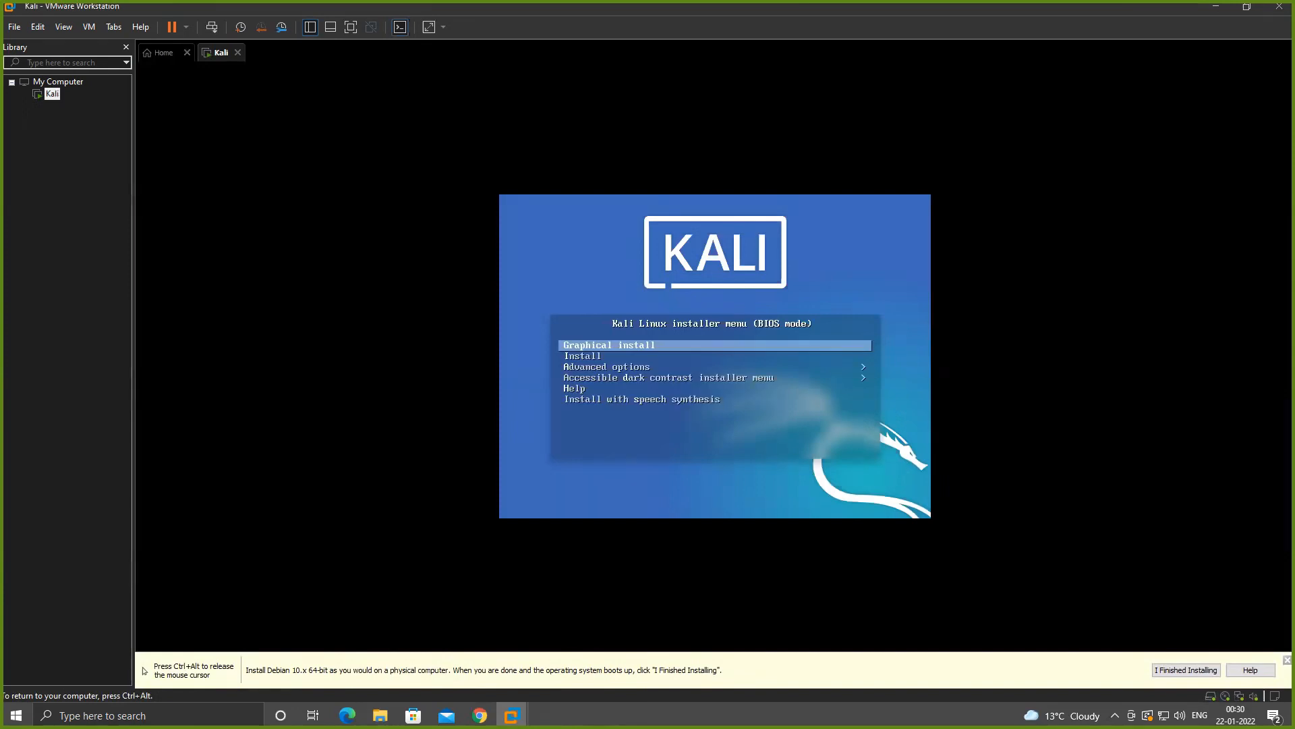
key(ctrl+alt)
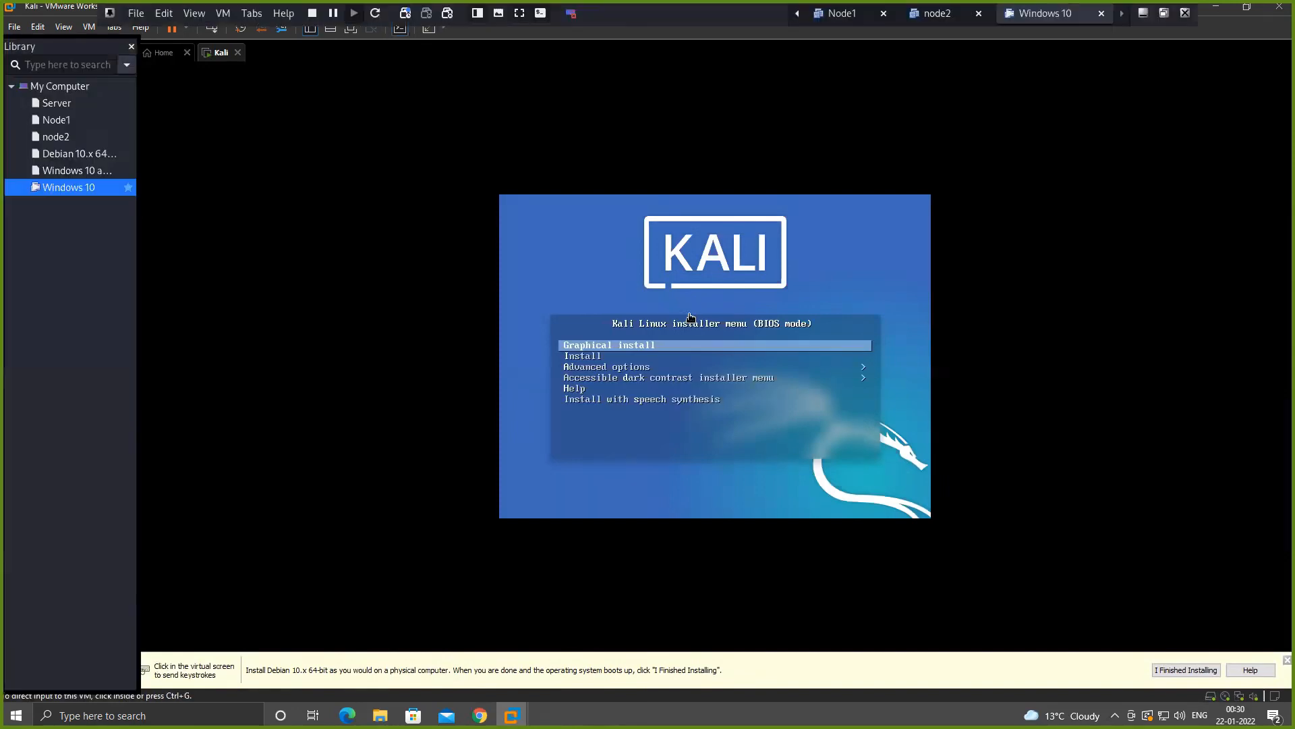
click(757, 282)
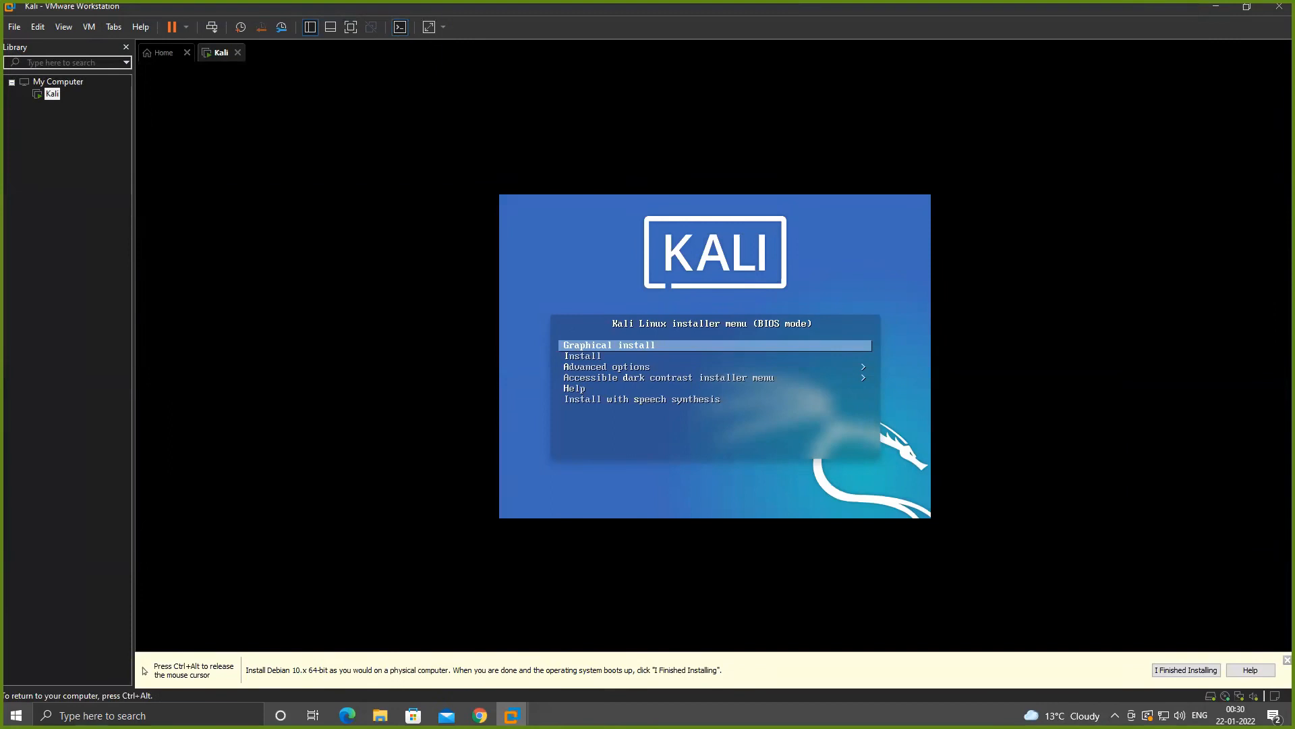
key(Return)
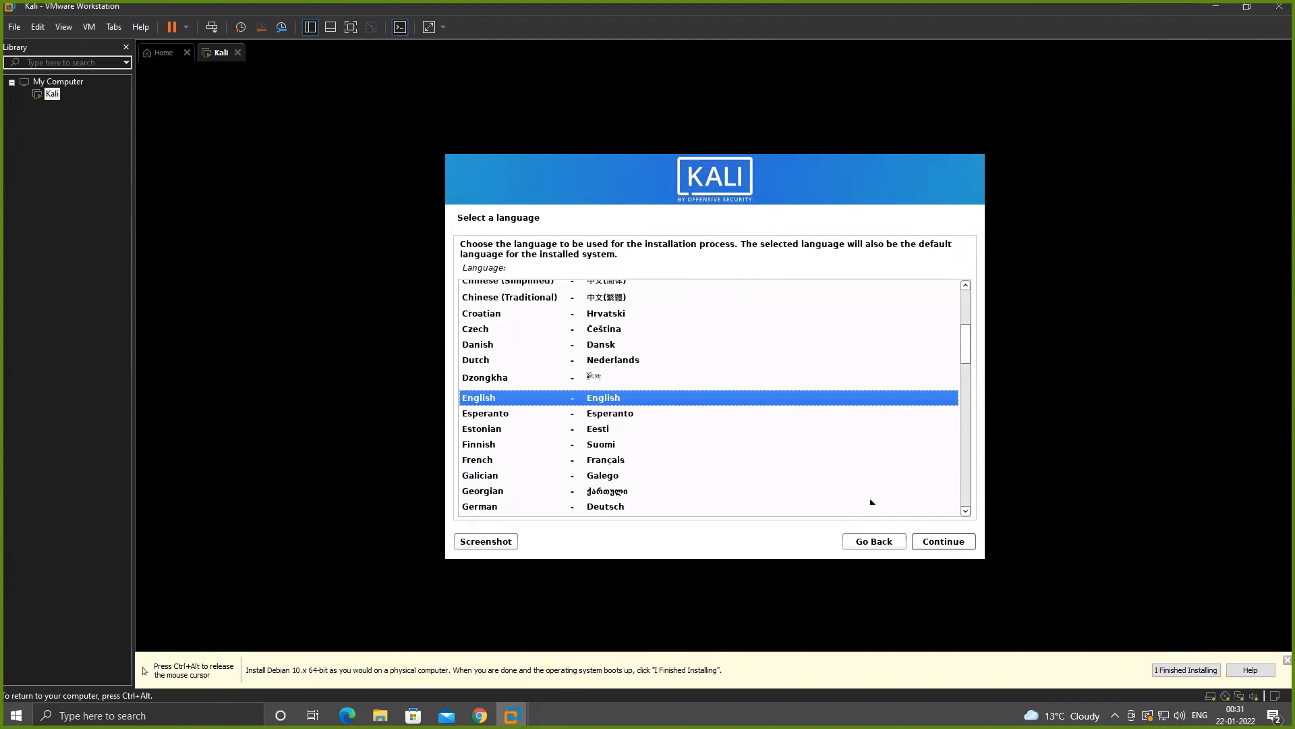
- Accept English as the installation language, choose India as the location and keep the American English keymap
click(954, 540)
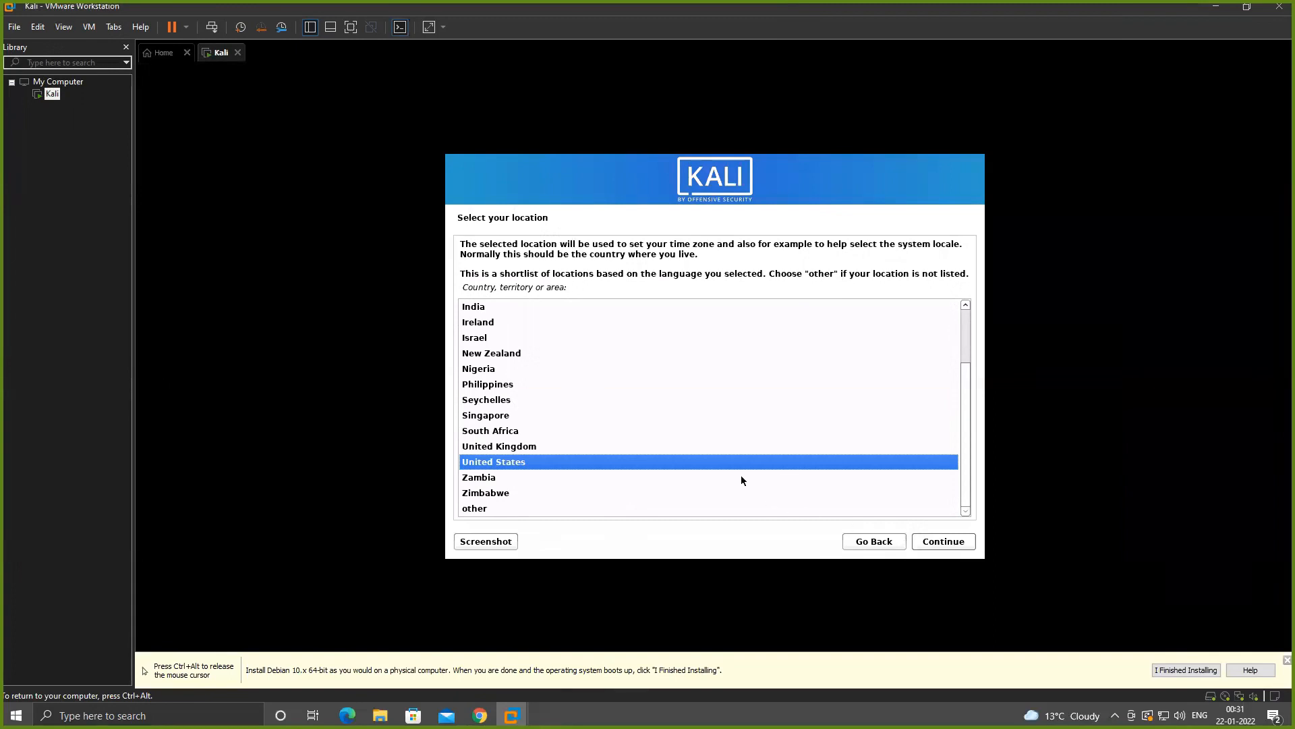
text(in)
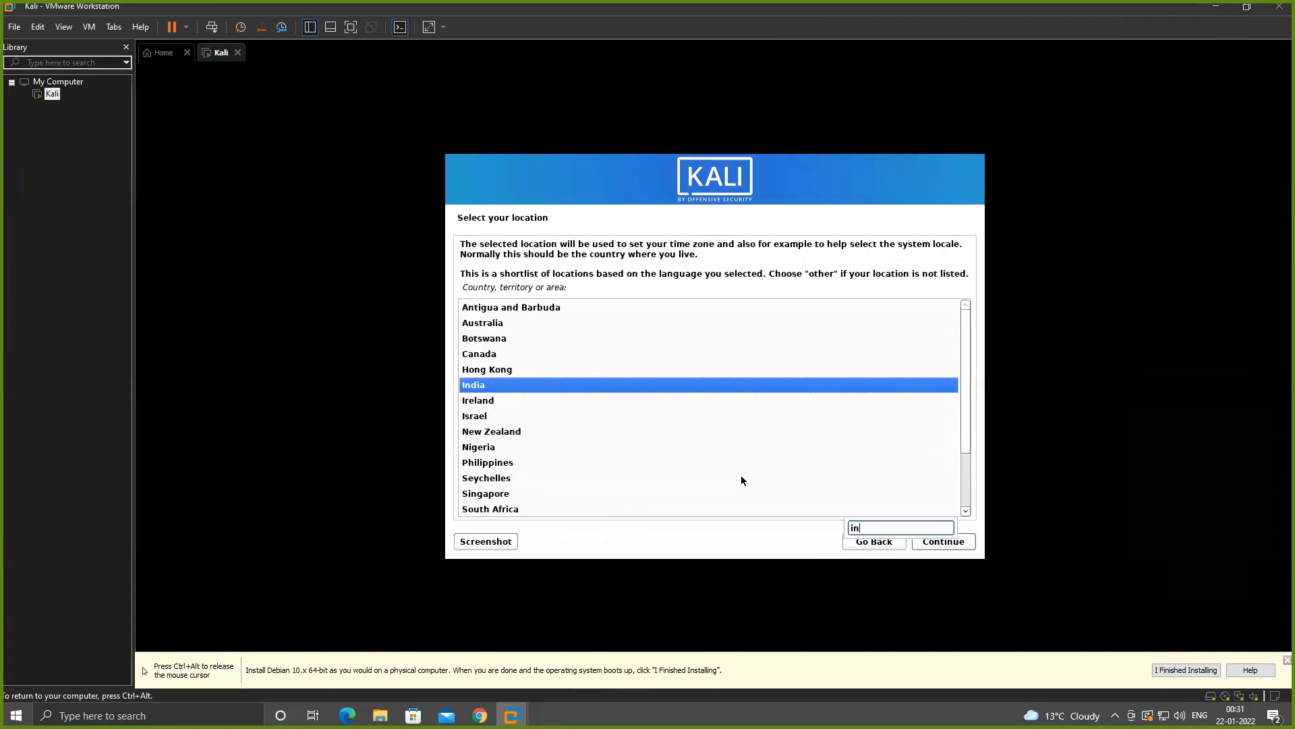
key(Return)
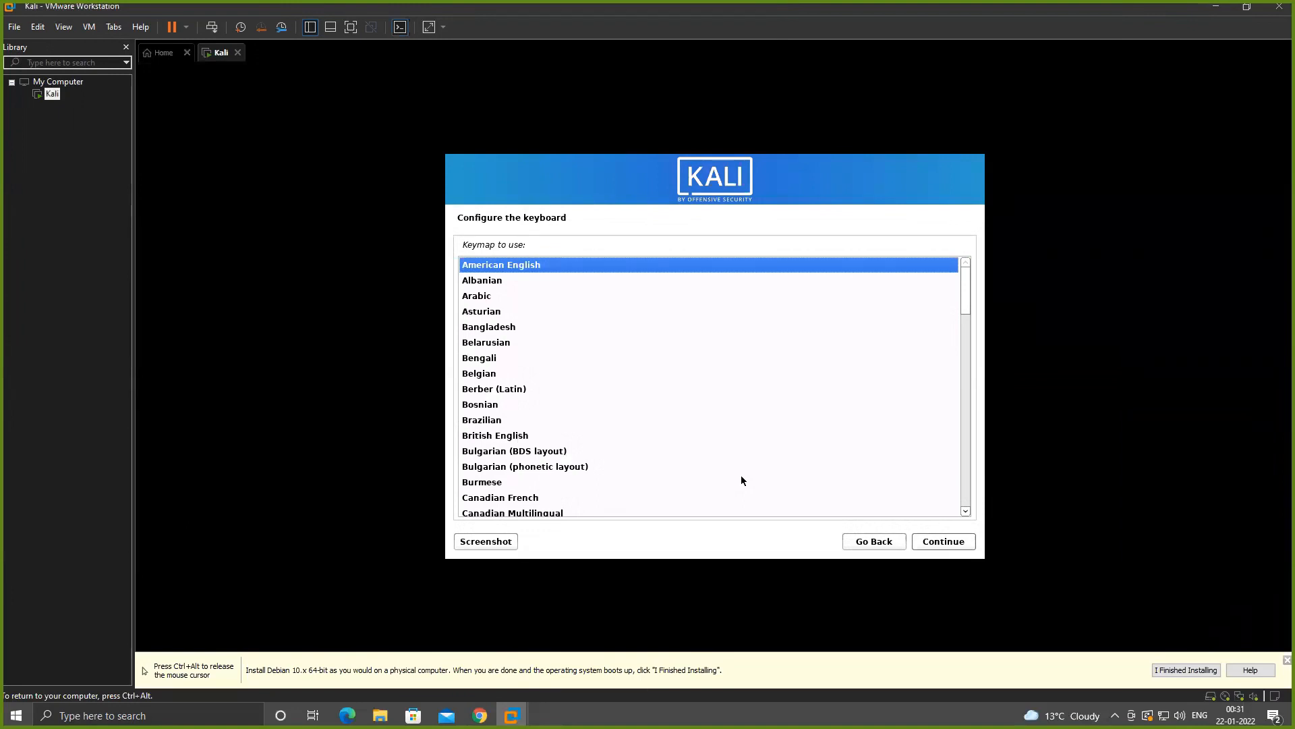
key(Return)
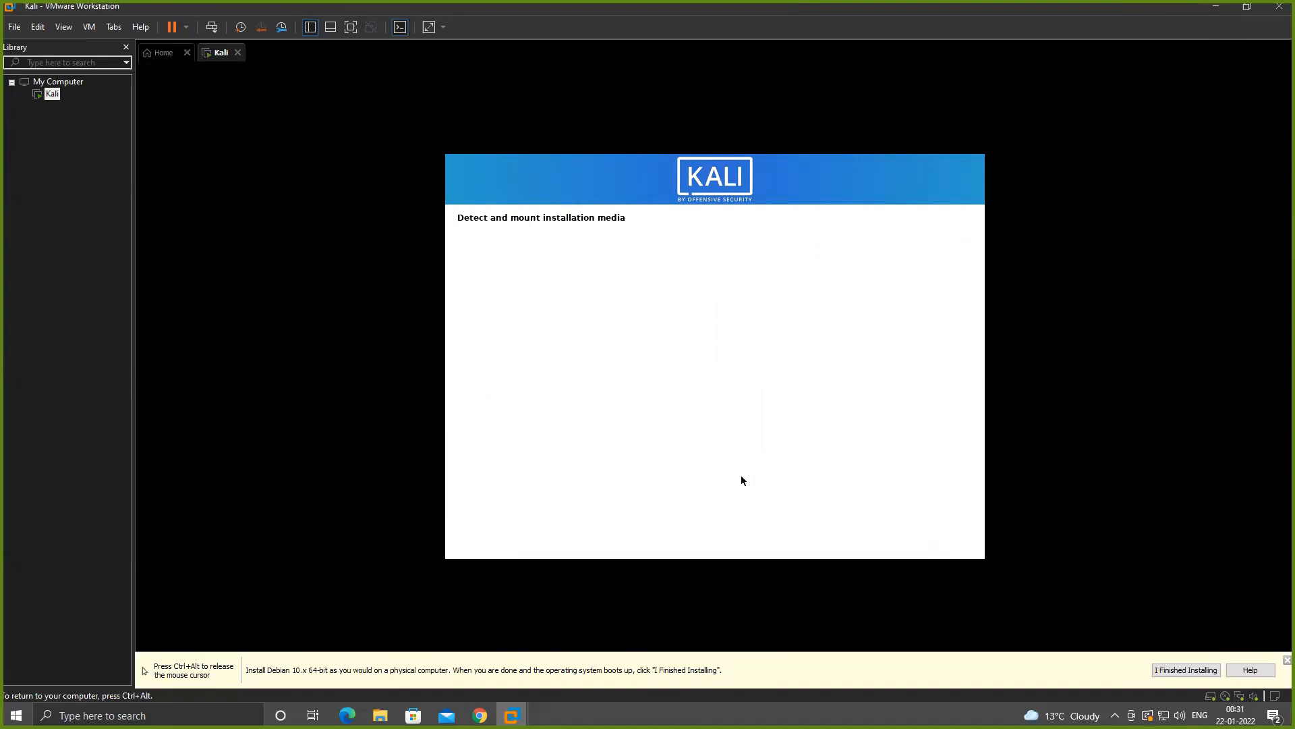
- Replace the default hostname with TufSecurity and continue the network configuration
key(ctrl+alt)
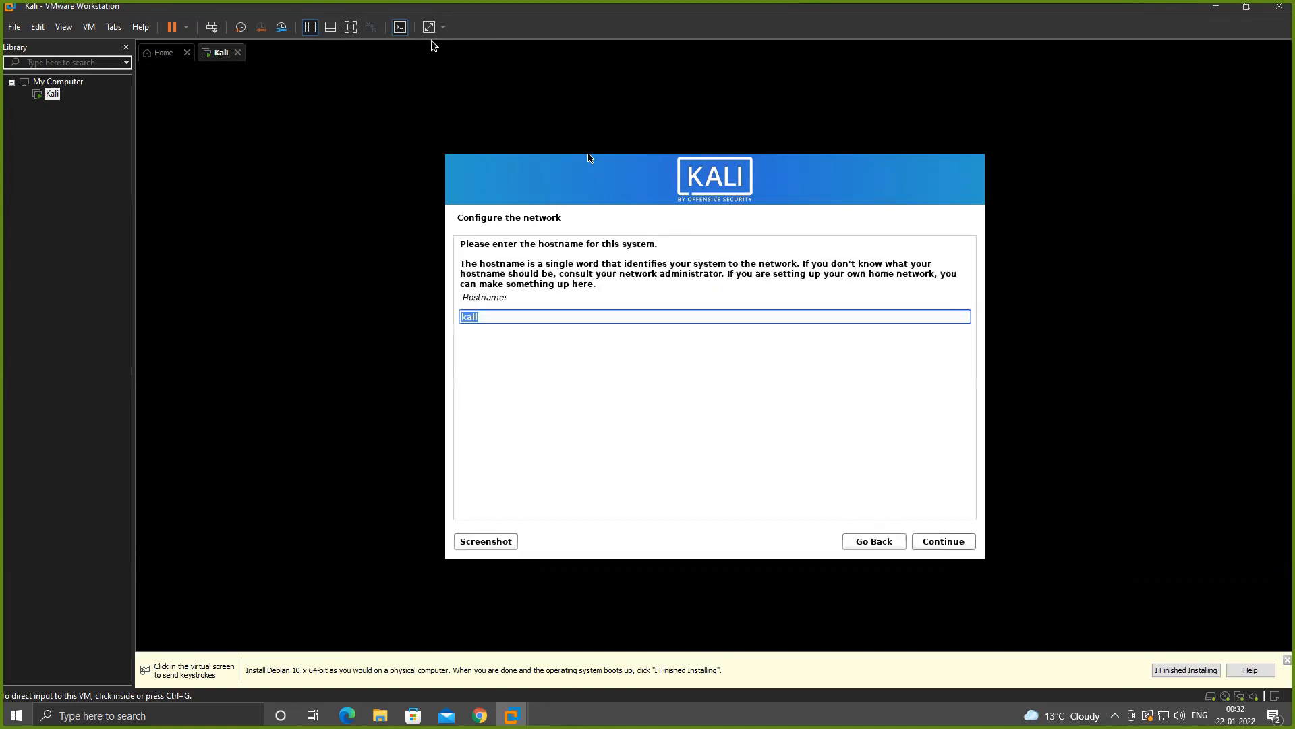
click(534, 309)
click(536, 319)
key(BackSpace)
key(BackSpace)
key(BackSpace)
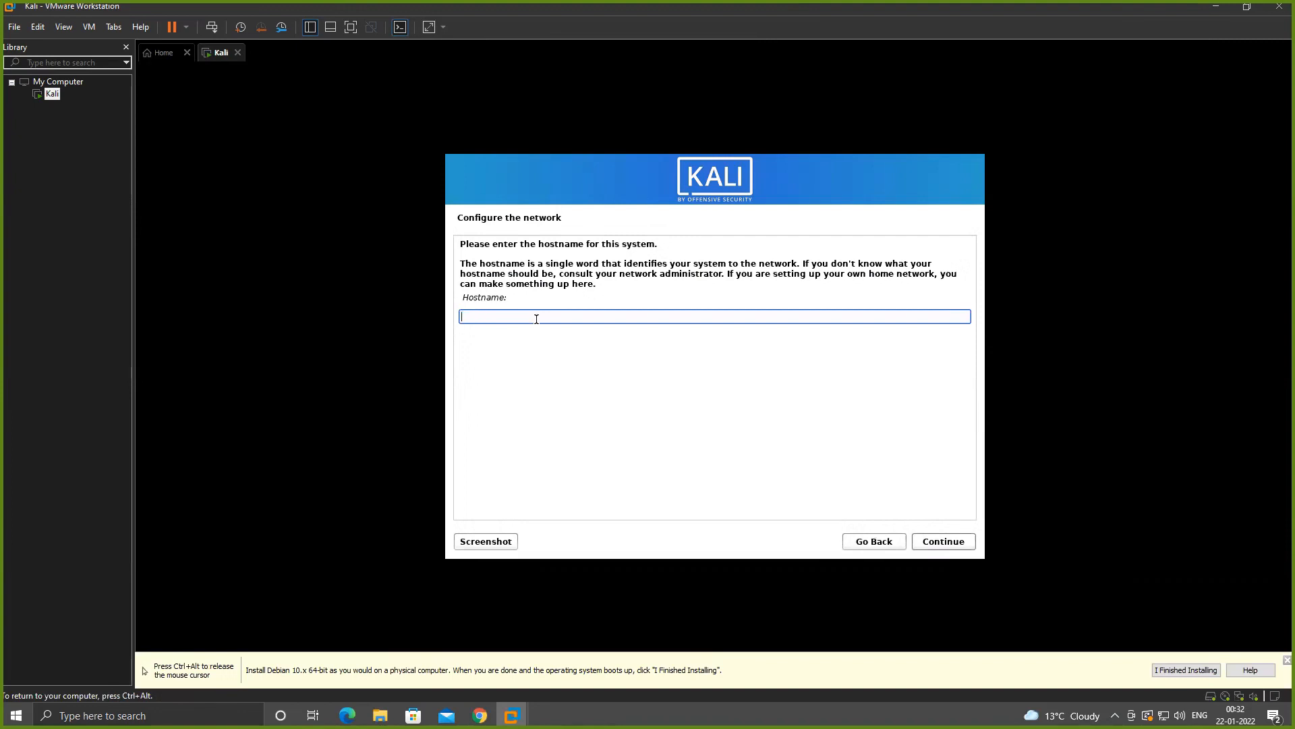
text(te)
key(BackSpace)
key(BackSpace)
text(TufSecurity)
click(947, 542)
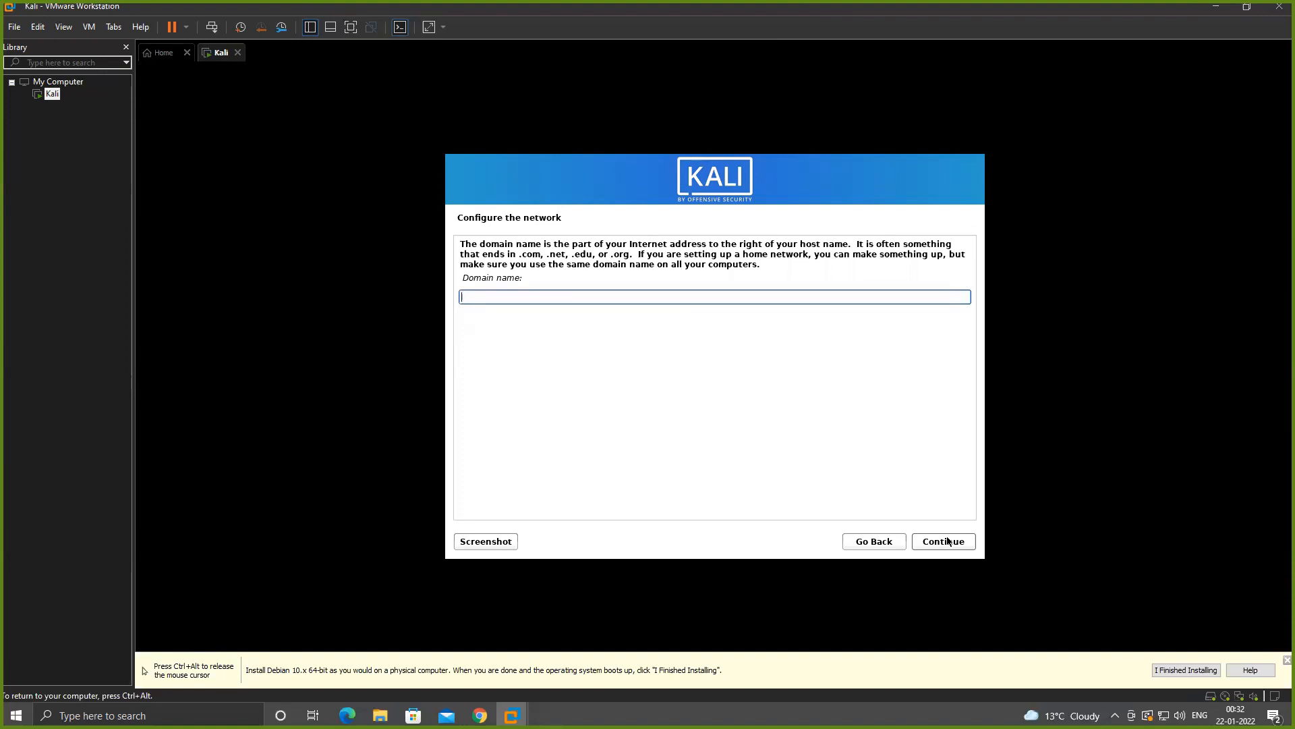
- Leave the domain name empty and enter the new user's full name
click(947, 541)
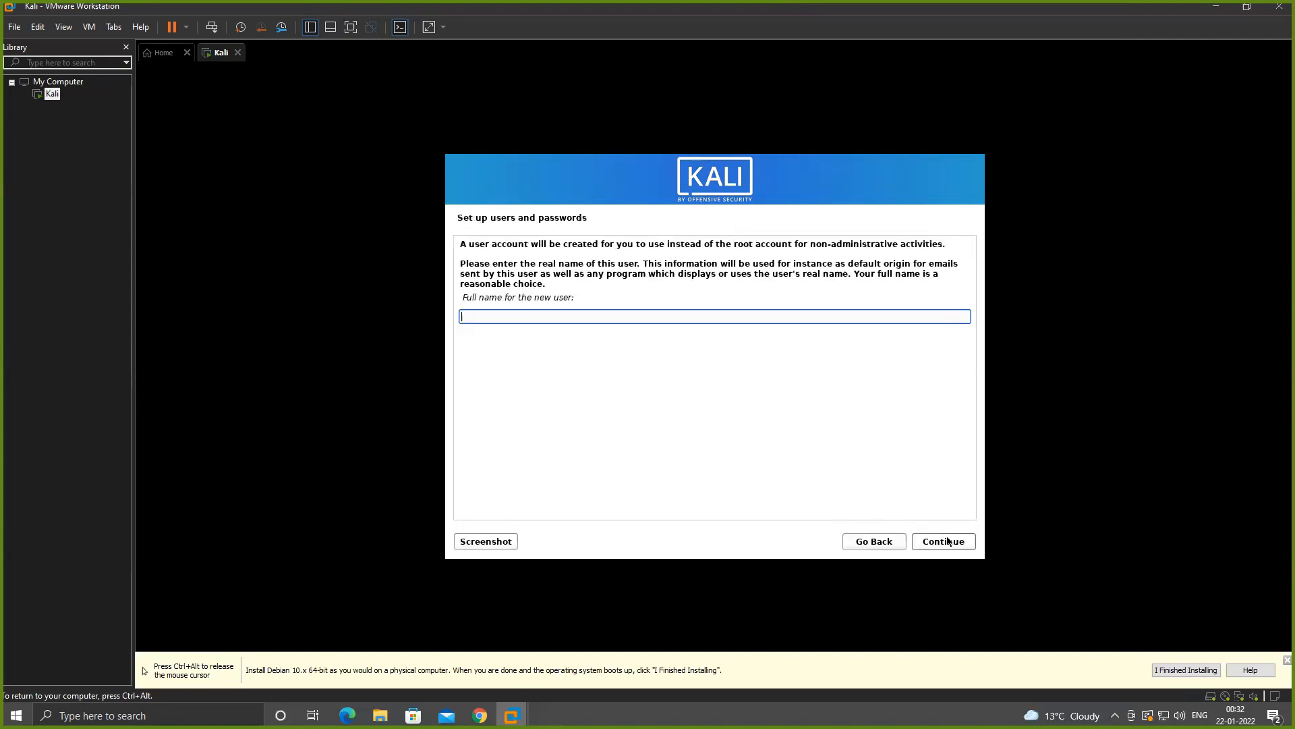
text(Tuf S)
text(urity)
click(947, 541)
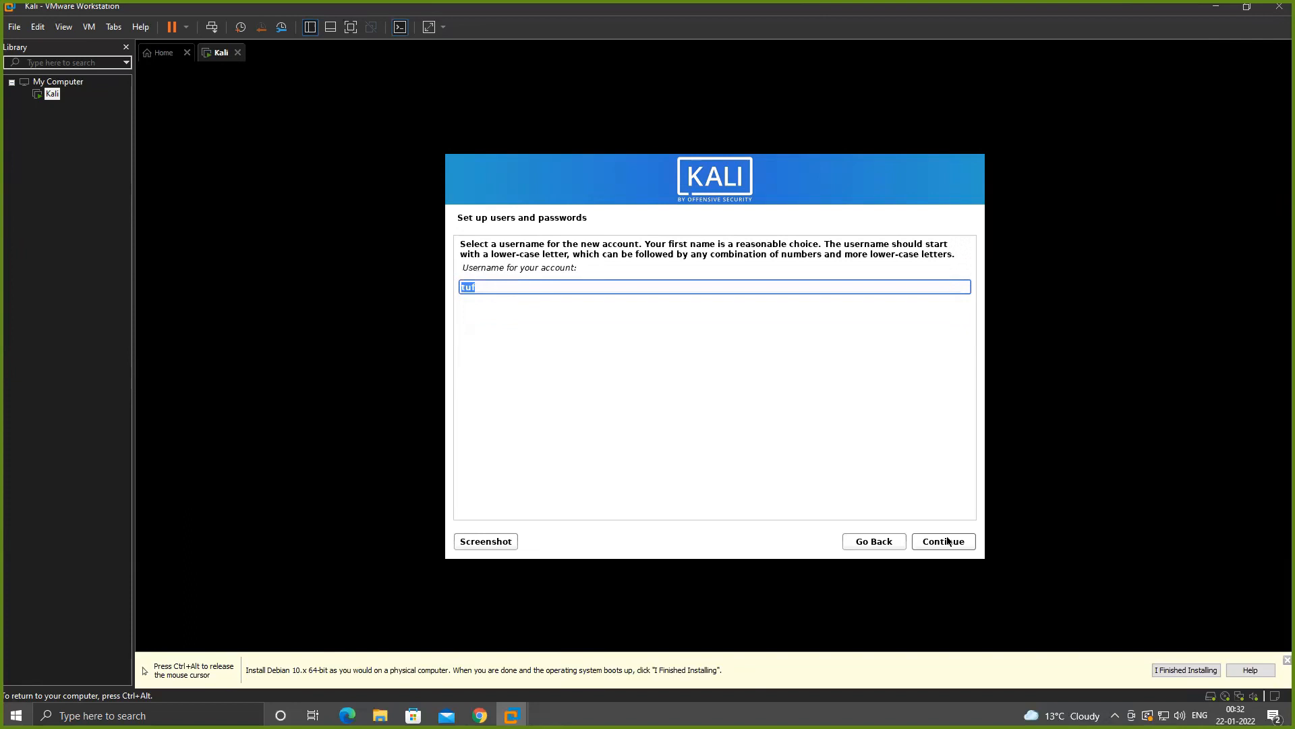
- Replace the suggested account username with kali and continue
key(BackSpace)
text(kali)
click(948, 540)
- Enter the new user's password, repeat it for verification and continue
text(kali)
key(Tab)
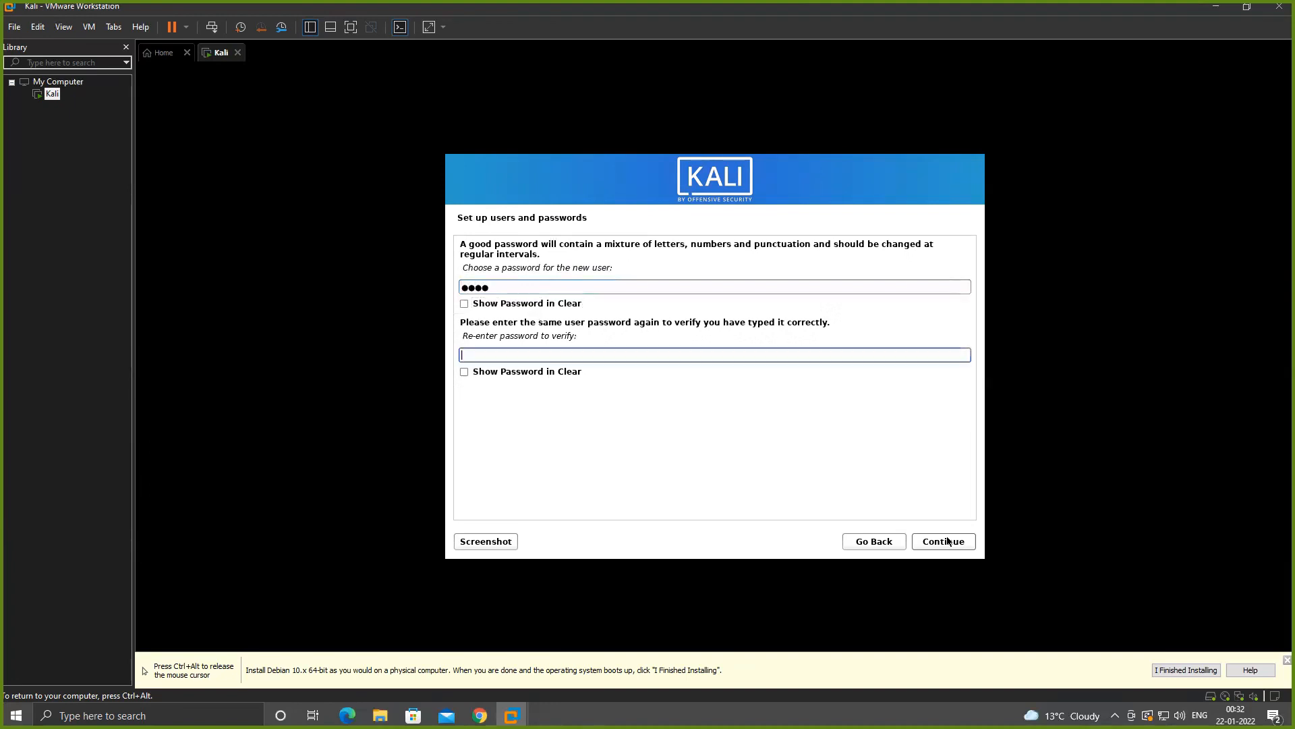
text(kali)
click(948, 541)
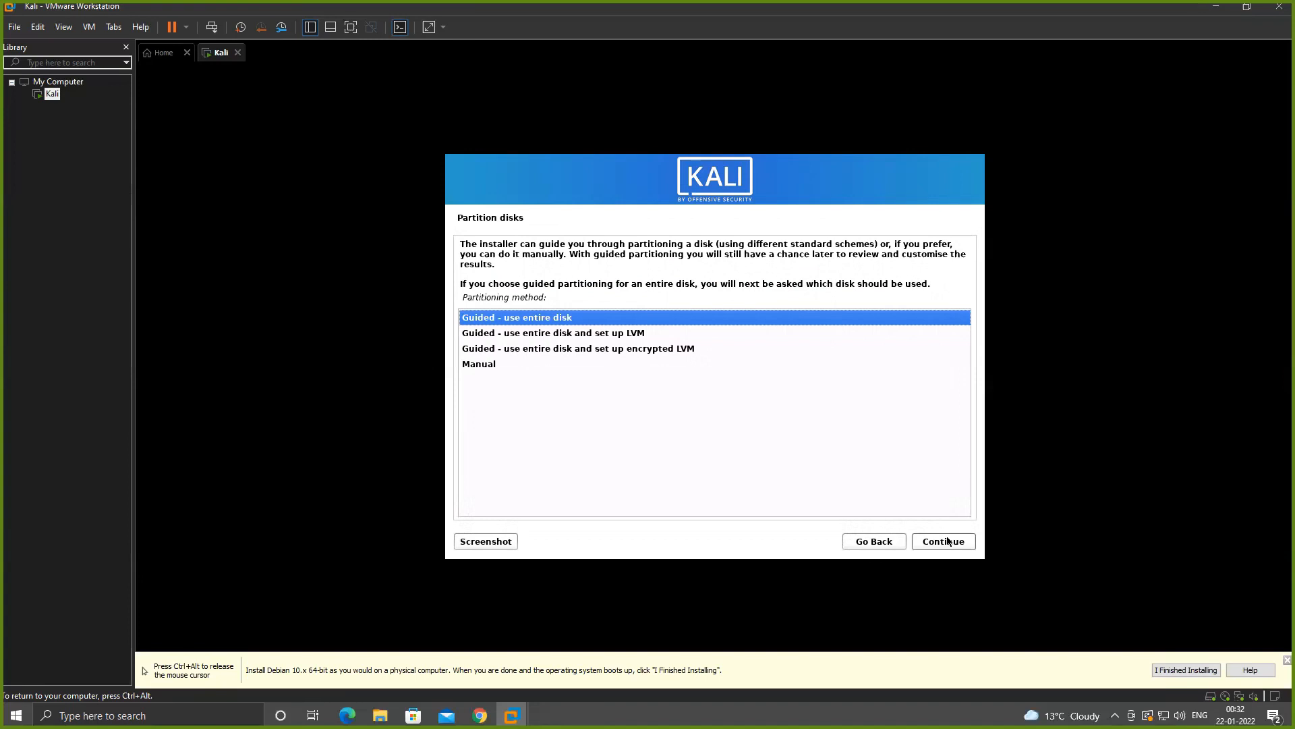
- Partition the entire sda disk with the guided method, all files in one partition, and write the changes to disk
click(947, 541)
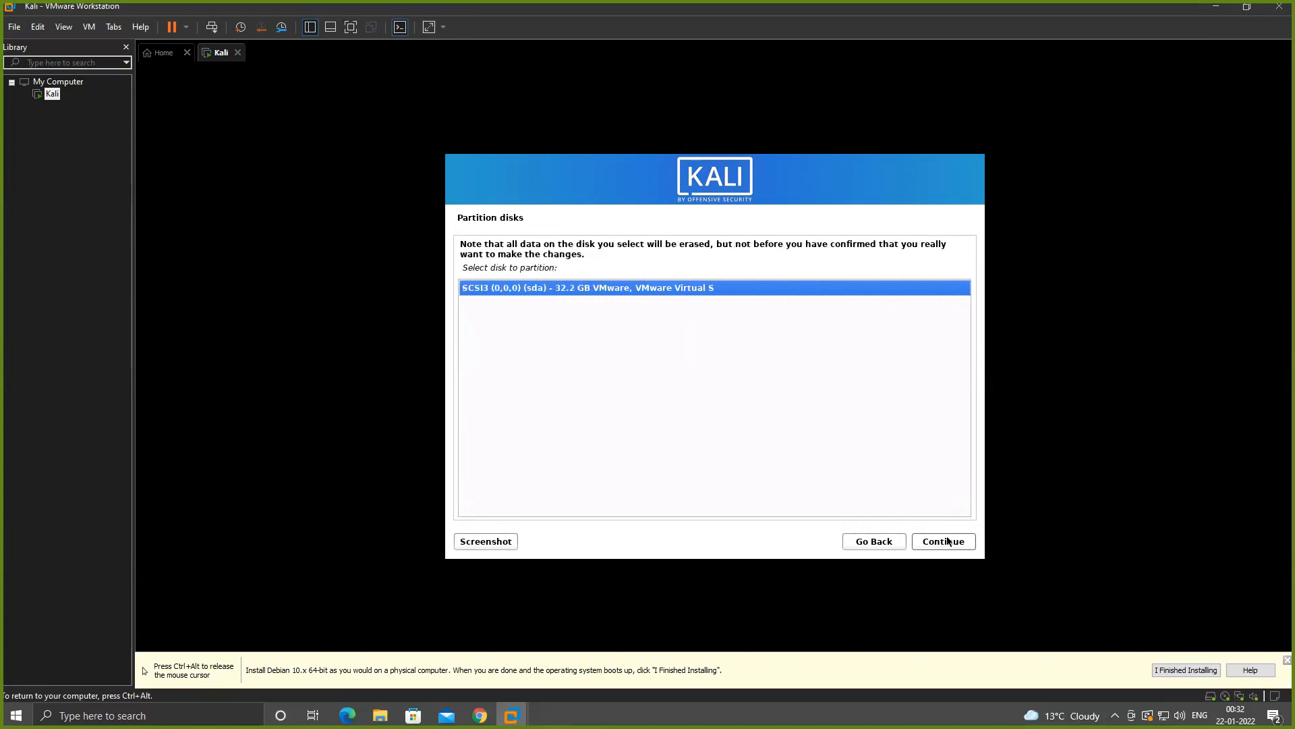
click(947, 541)
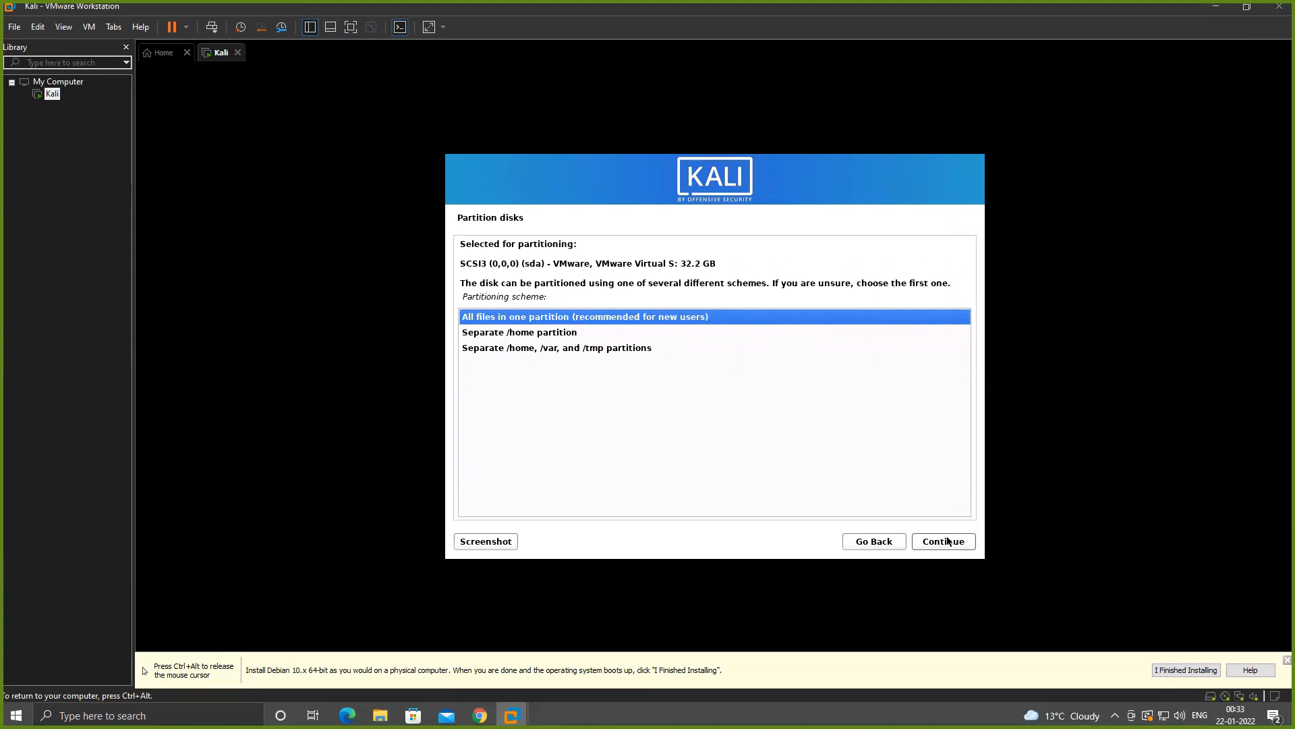
click(948, 541)
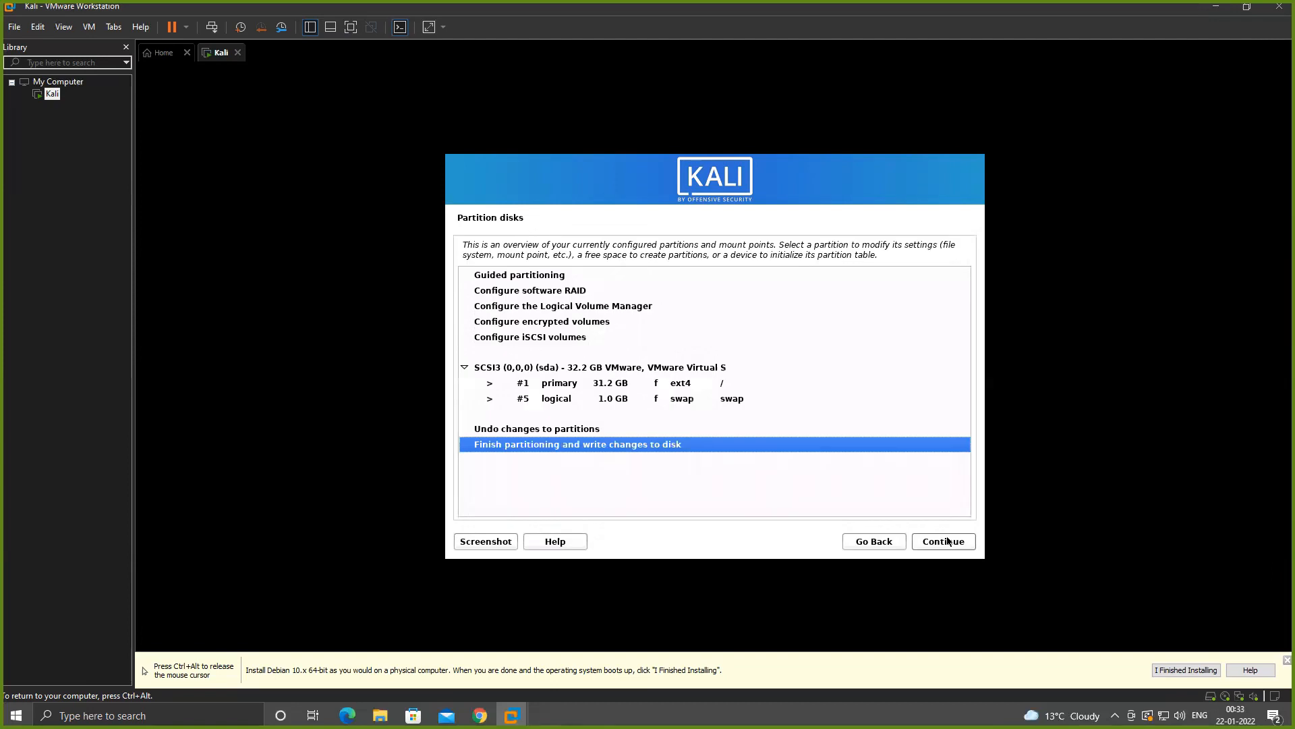
click(947, 541)
key(Down)
click(948, 541)
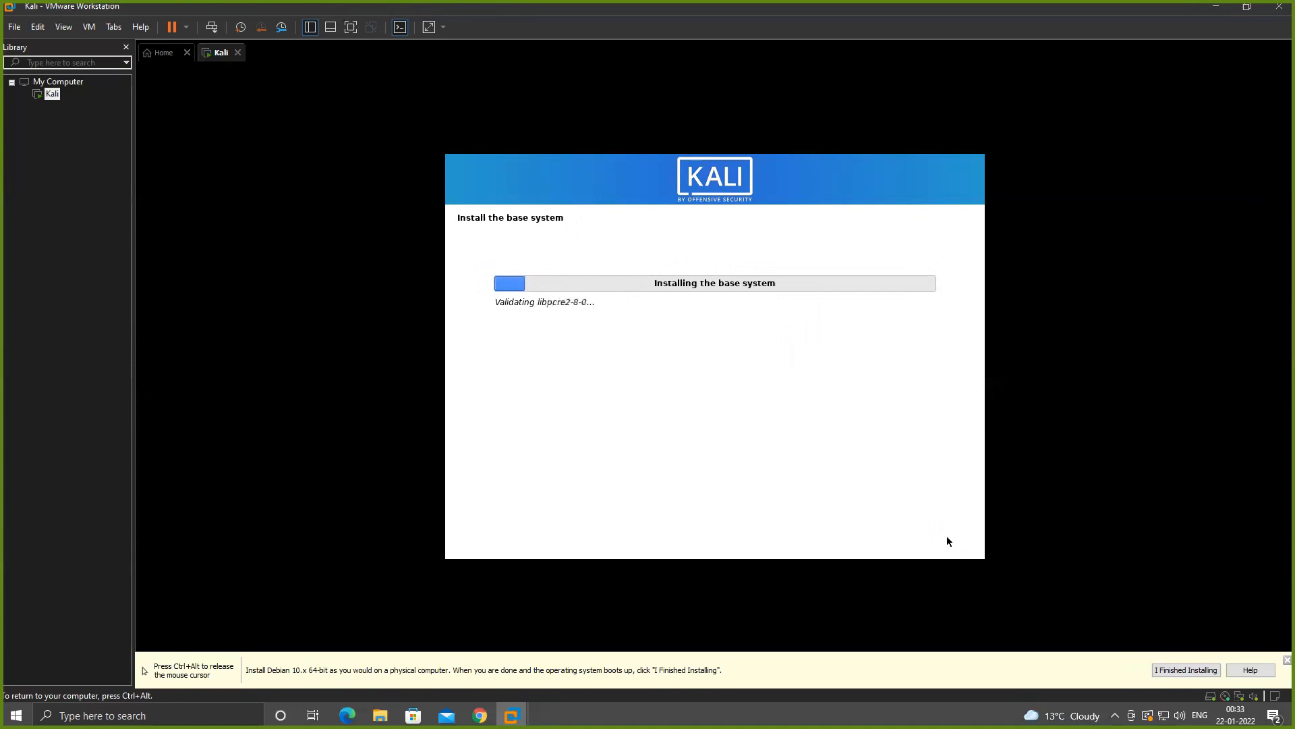
- Choose GNOME instead of Xfce as the desktop environment to install, leaving KDE Plasma unselected
key(ctrl+alt)
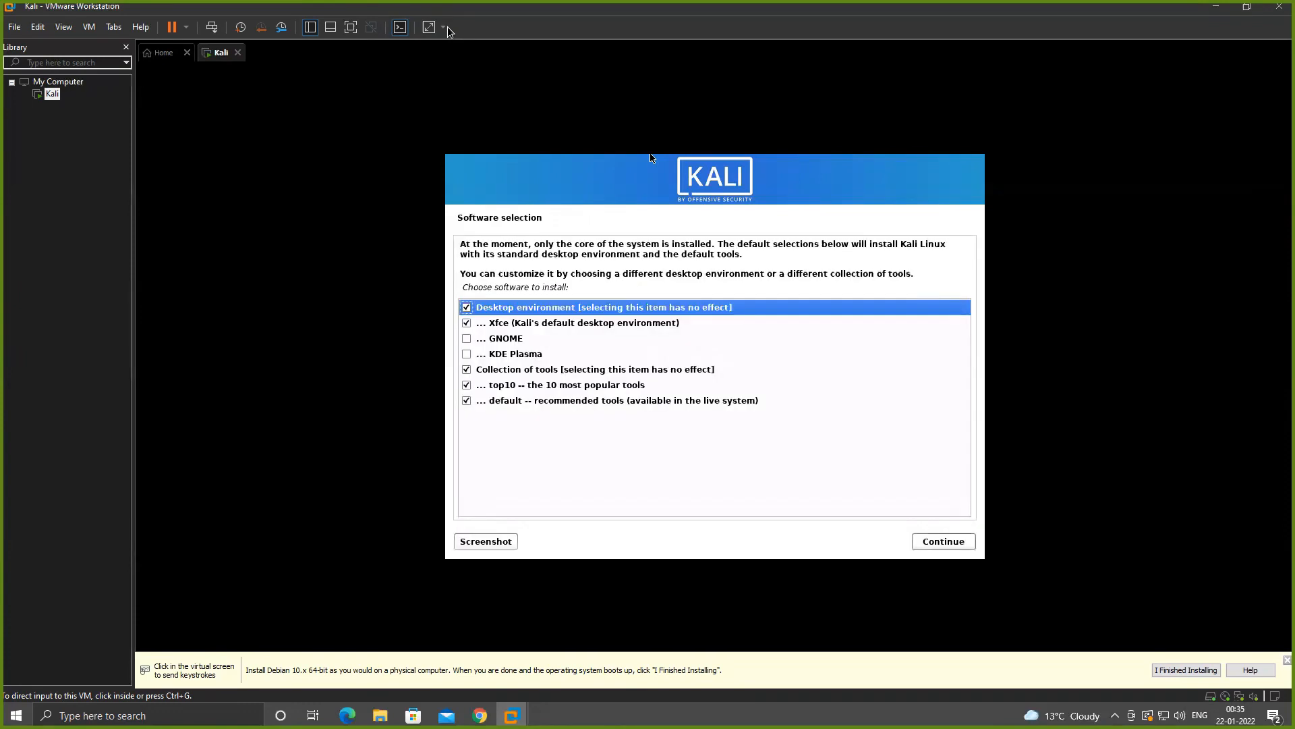
click(561, 346)
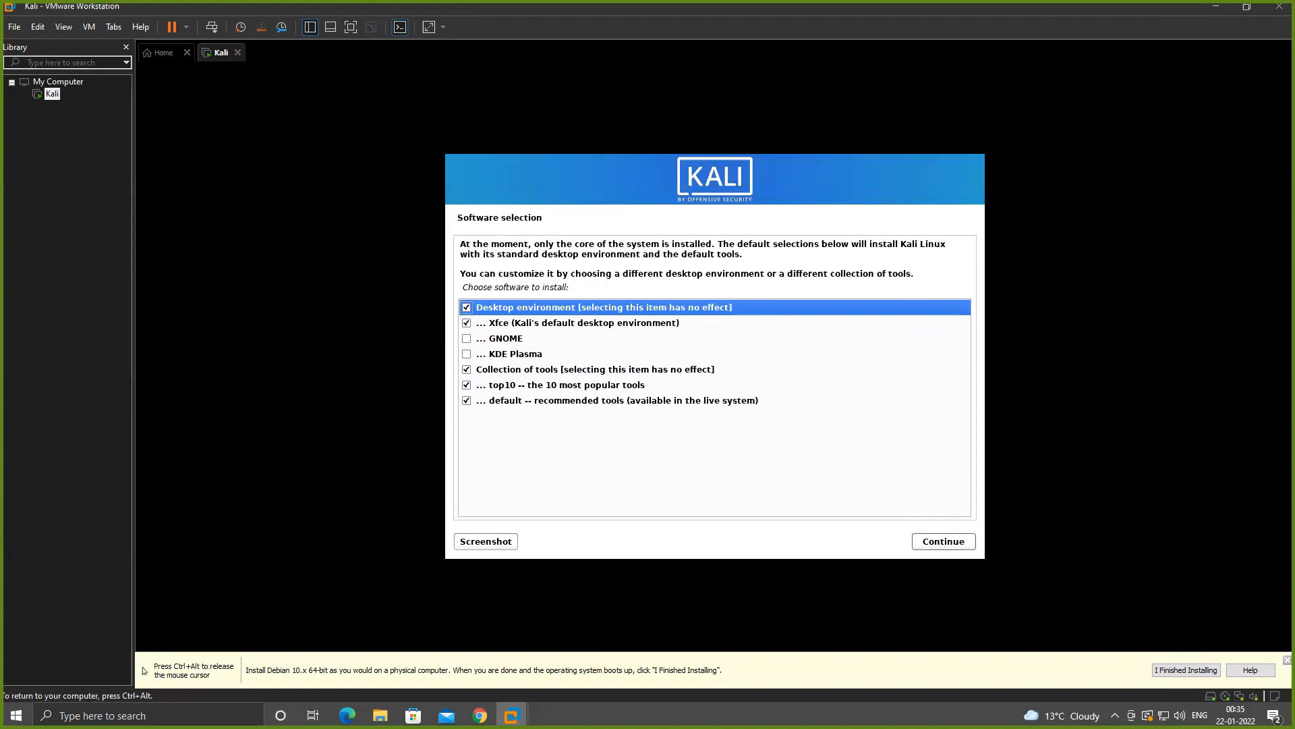
click(619, 358)
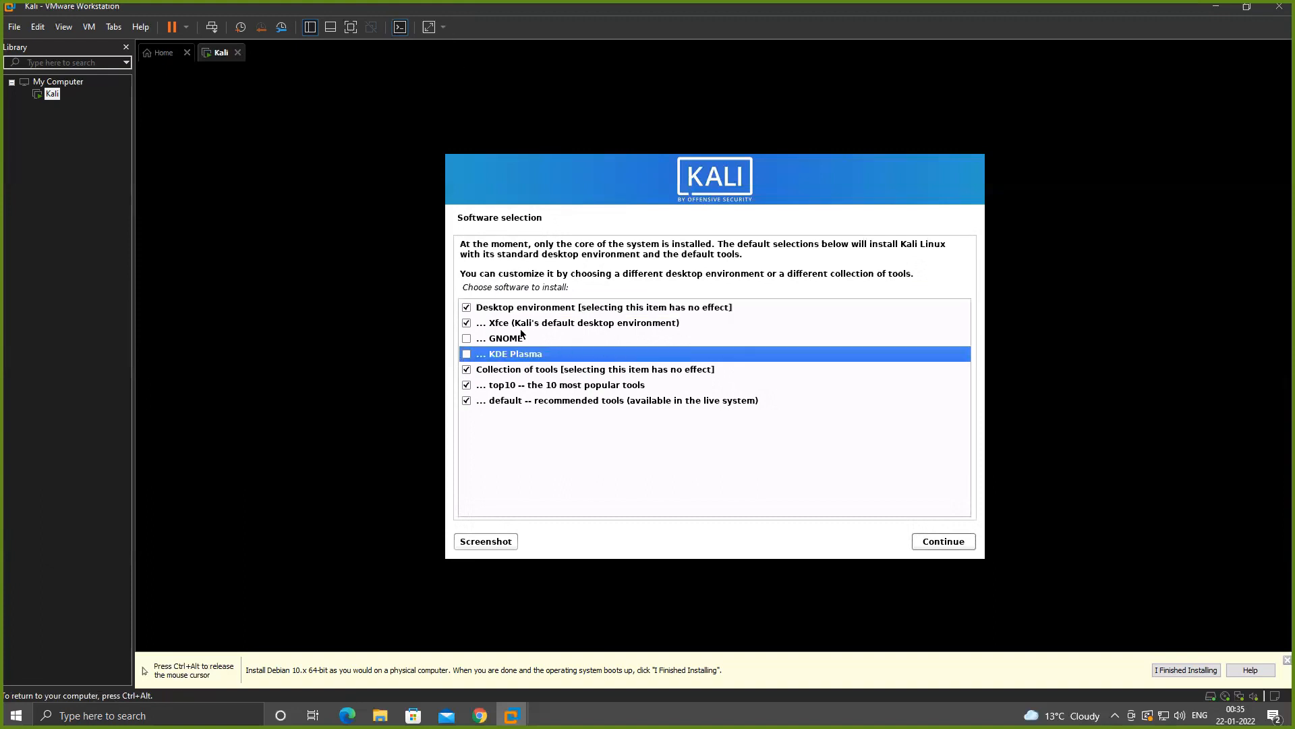
key(Up)
key(Up)
key(space)
key(Down)
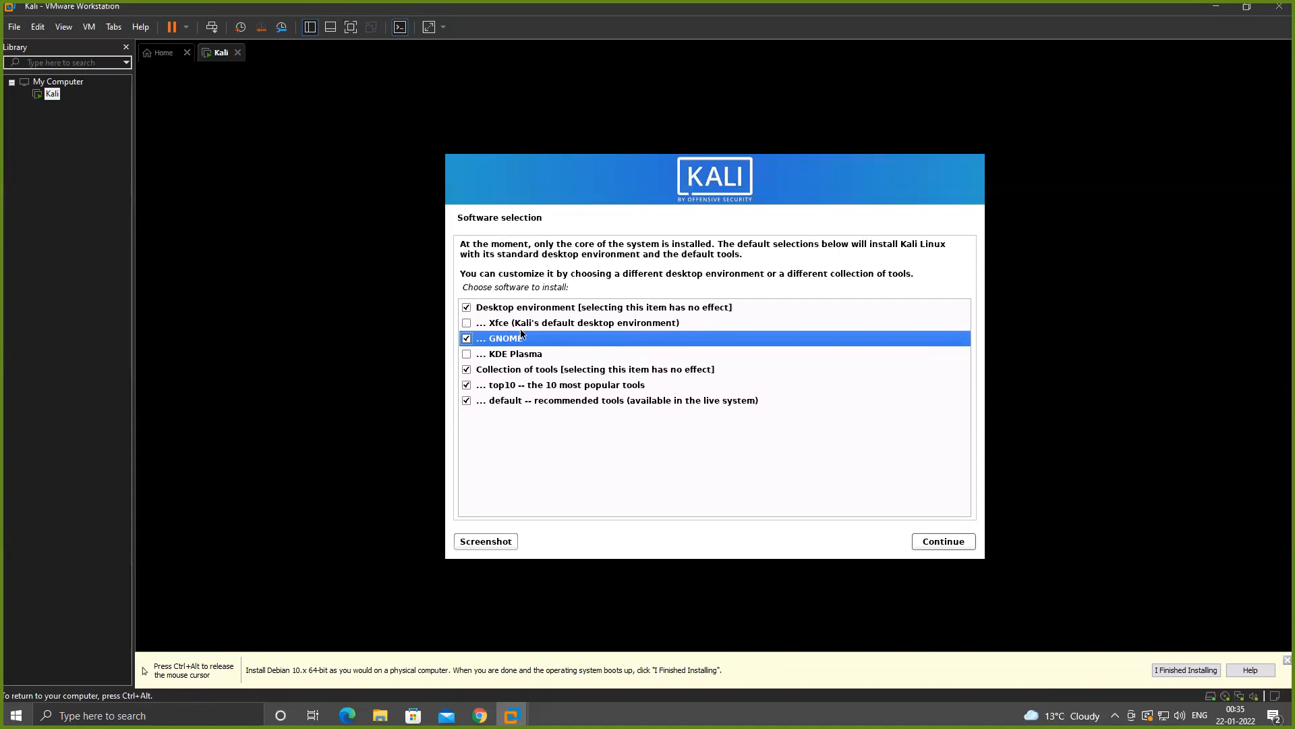
key(Up)
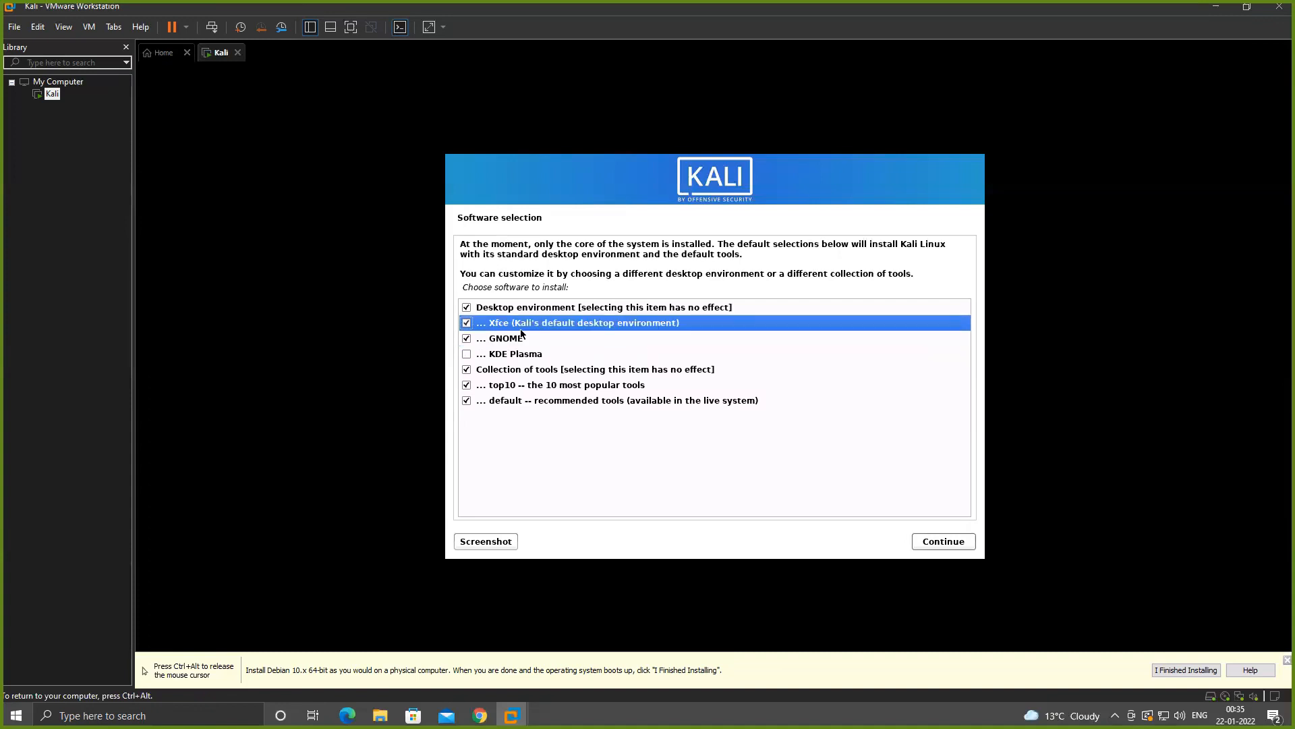
key(space)
key(Down)
key(Down)
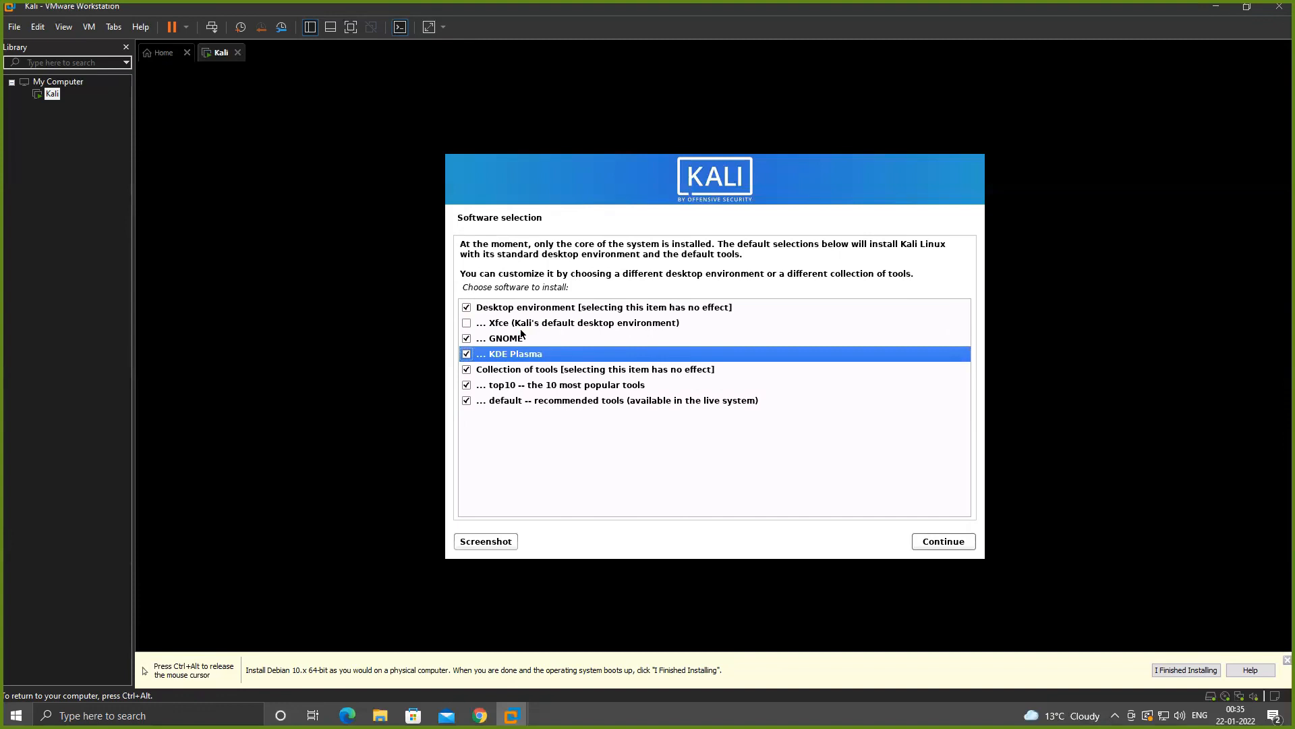
key(Up)
key(Up)
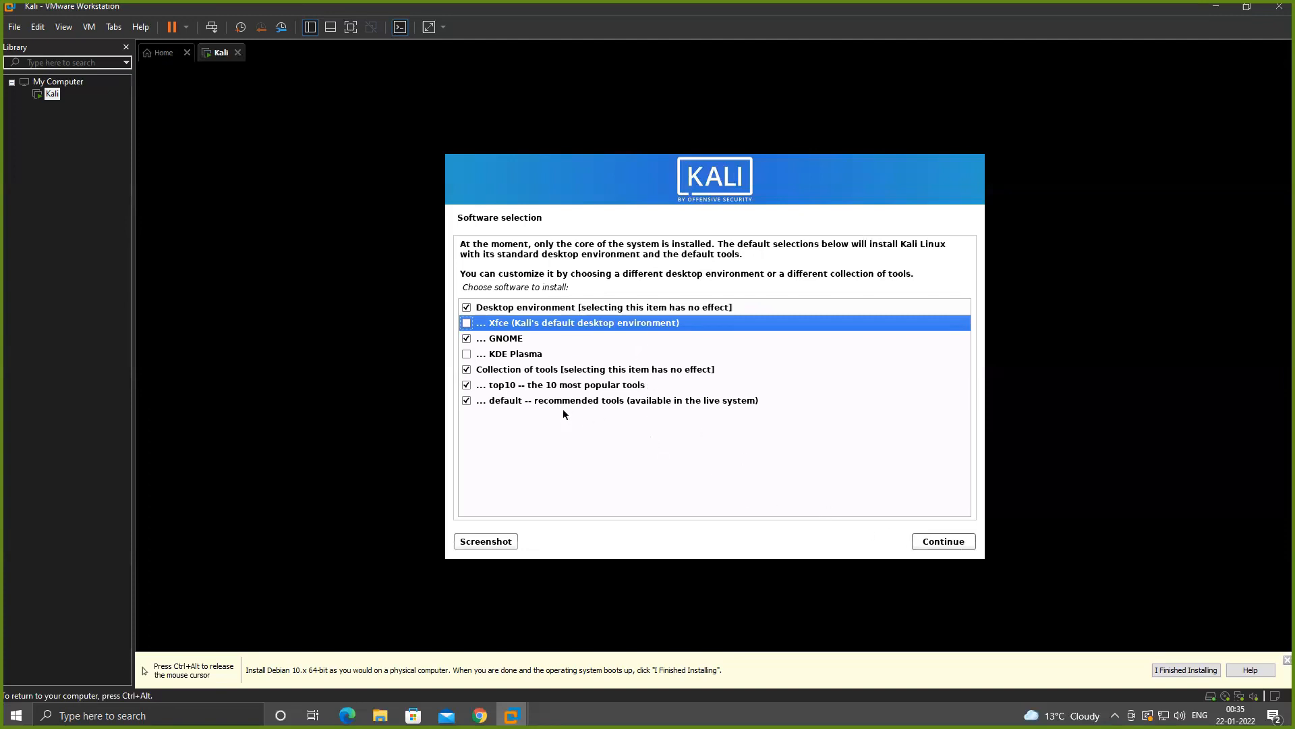
- Keep the top10 and default tool collections selected and start installing the chosen software
key(Down)
key(Down)
key(Down)
key(Down)
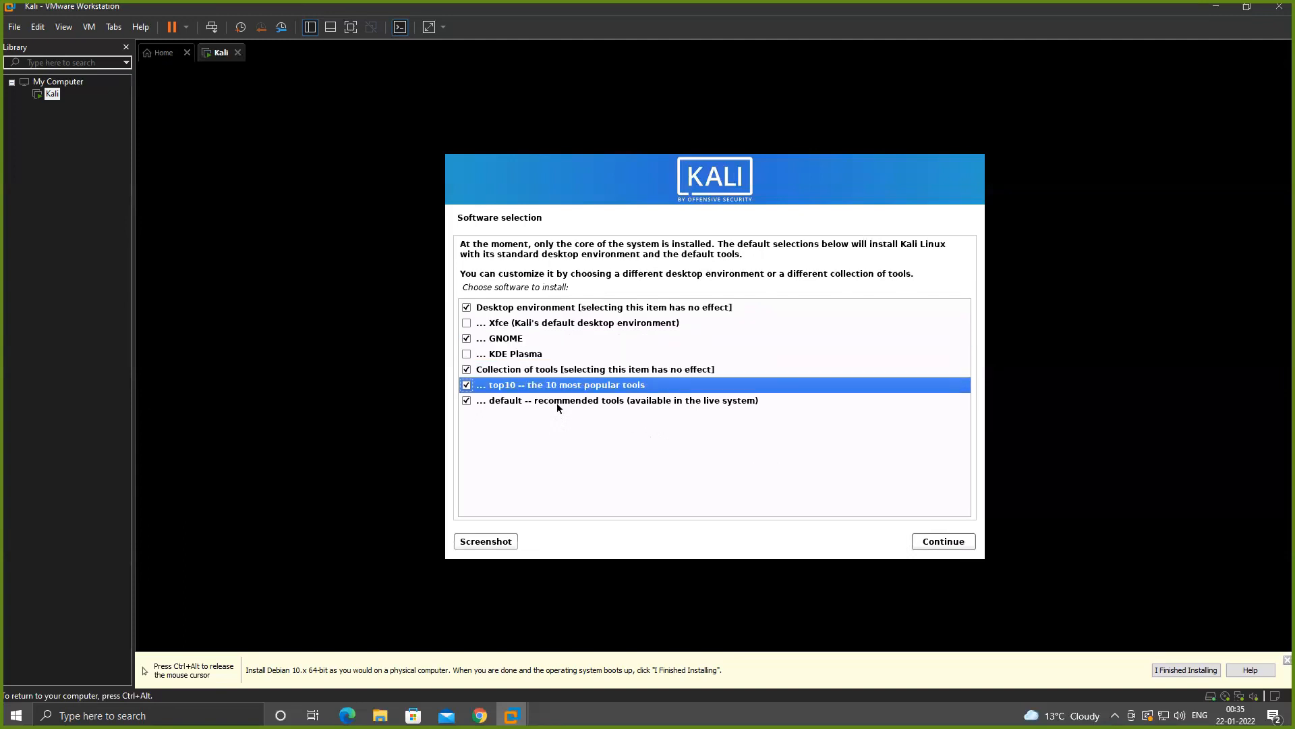
key(Down)
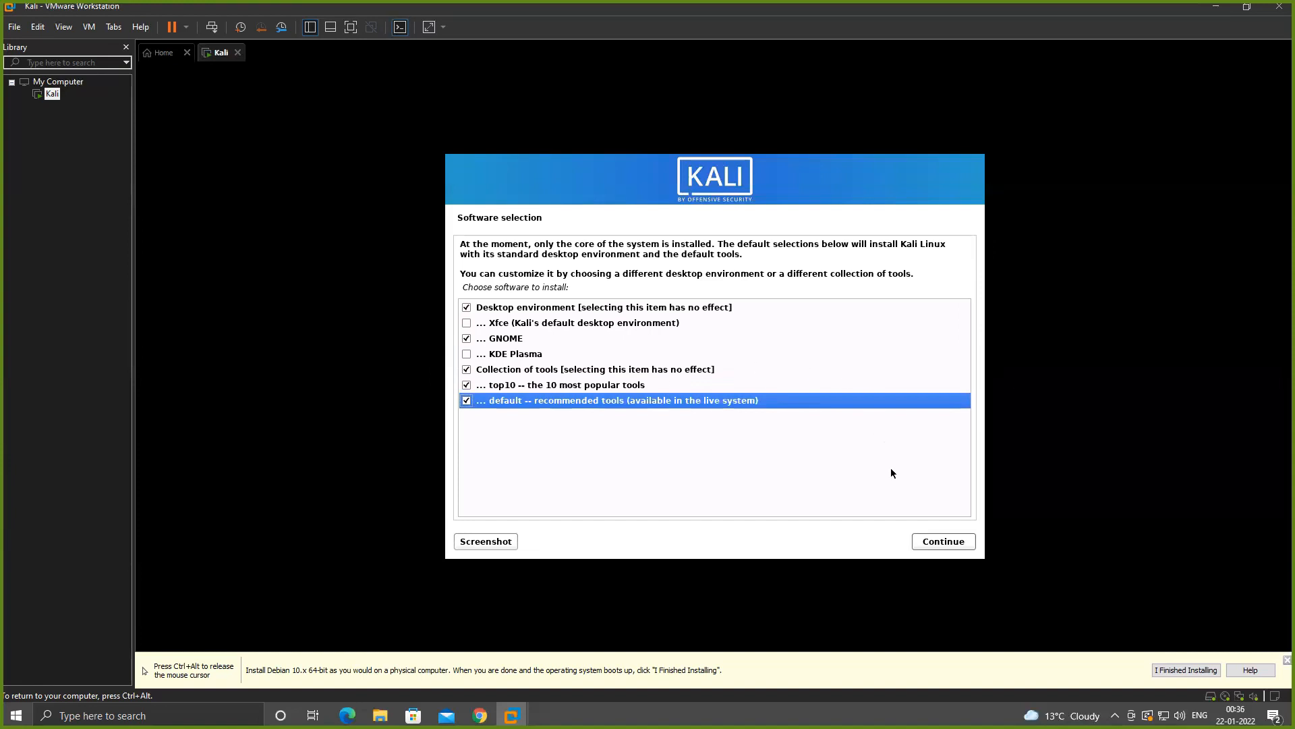
click(939, 542)
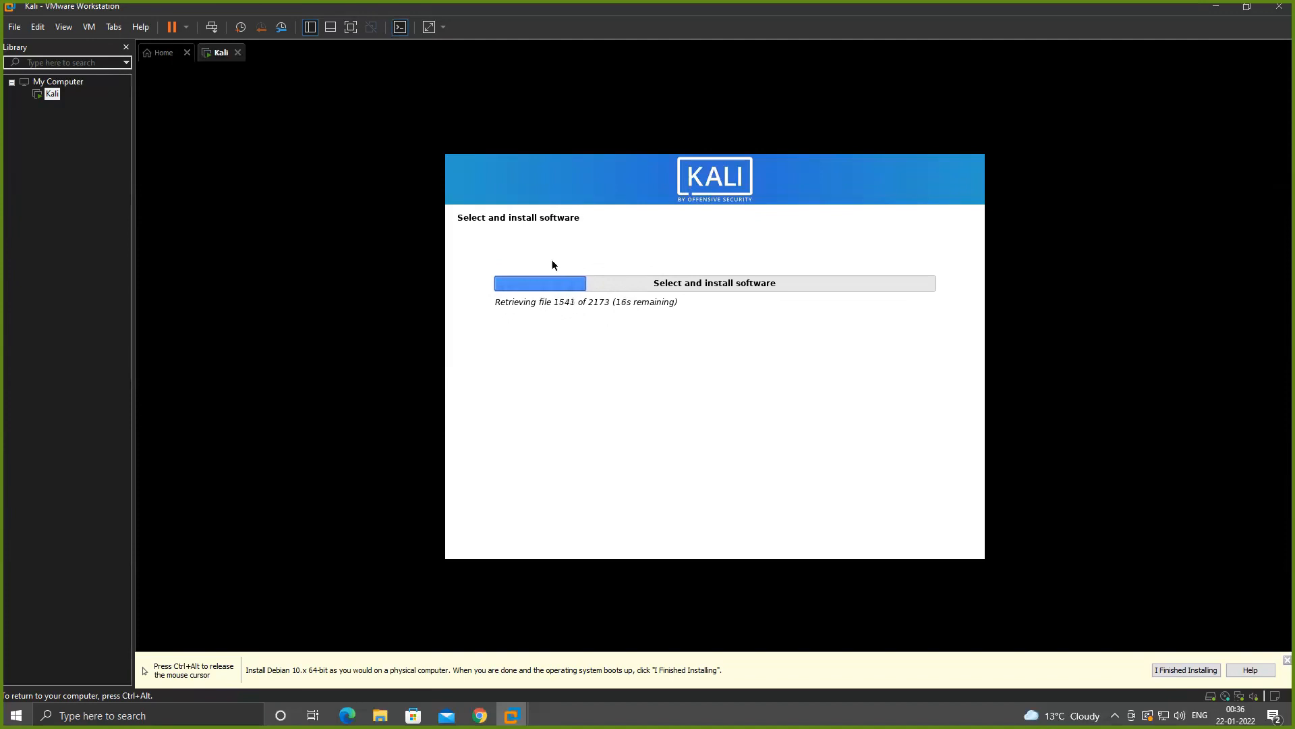
key(ctrl+alt)
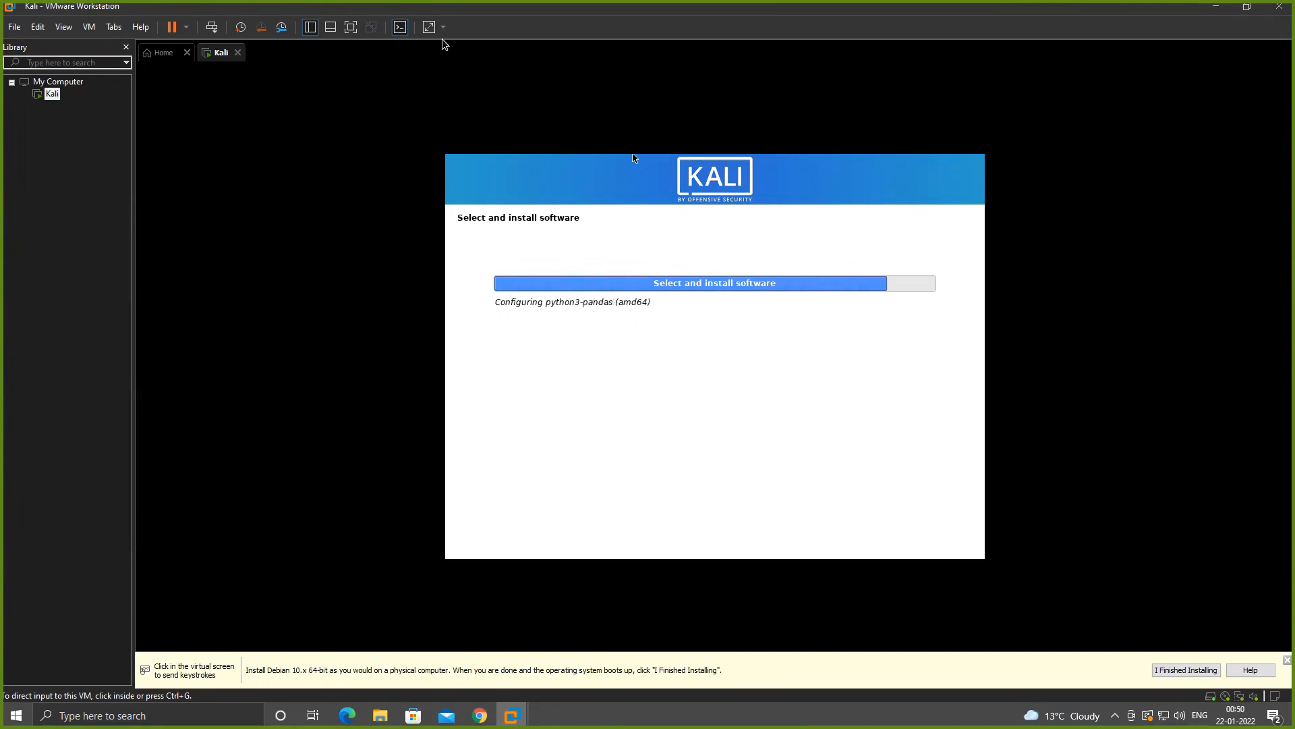
click(680, 335)
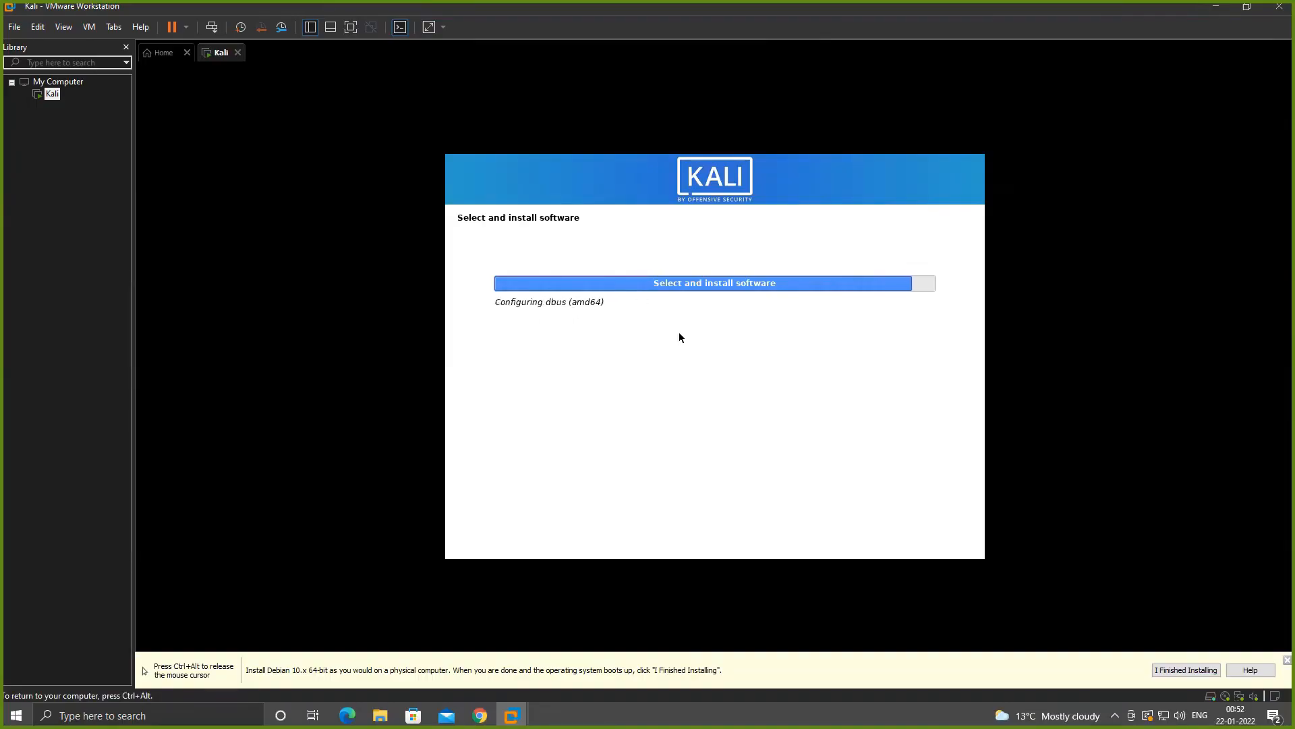
key(ctrl+alt)
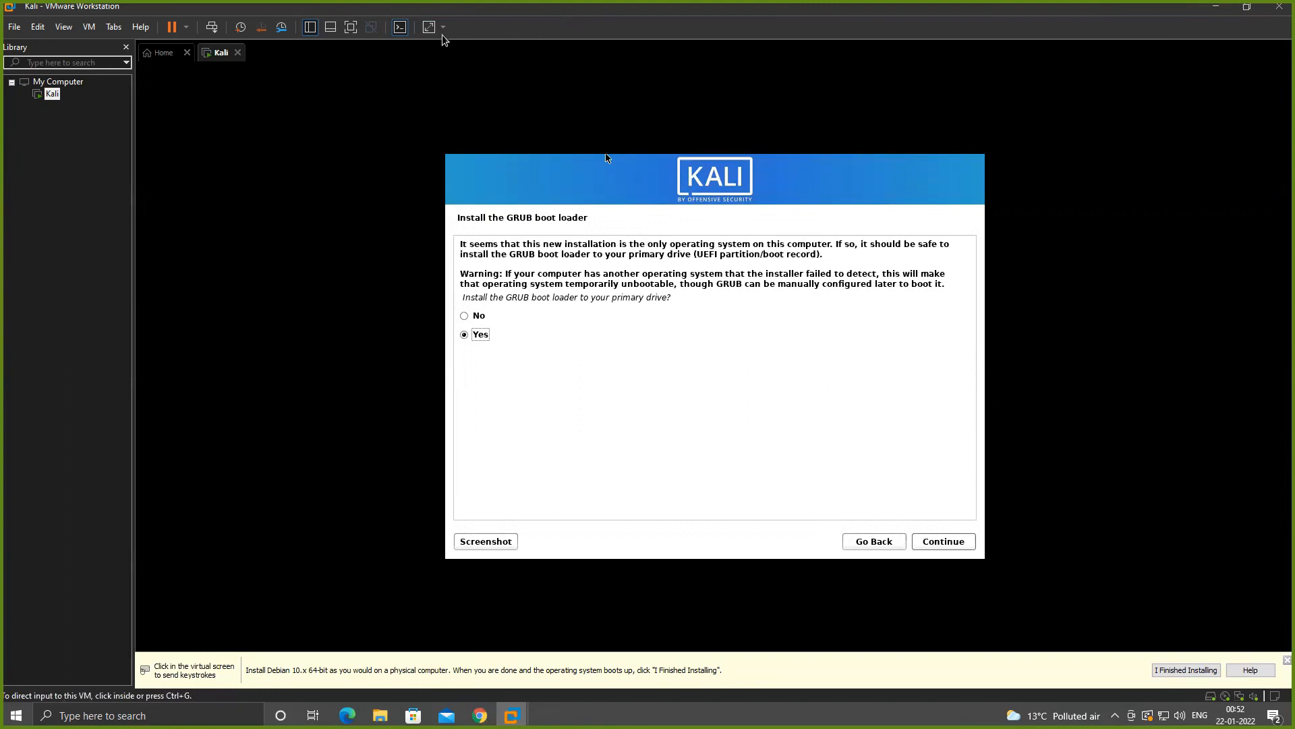
- Agree to install the GRUB boot loader on the primary drive and choose /dev/sda as its device
click(476, 90)
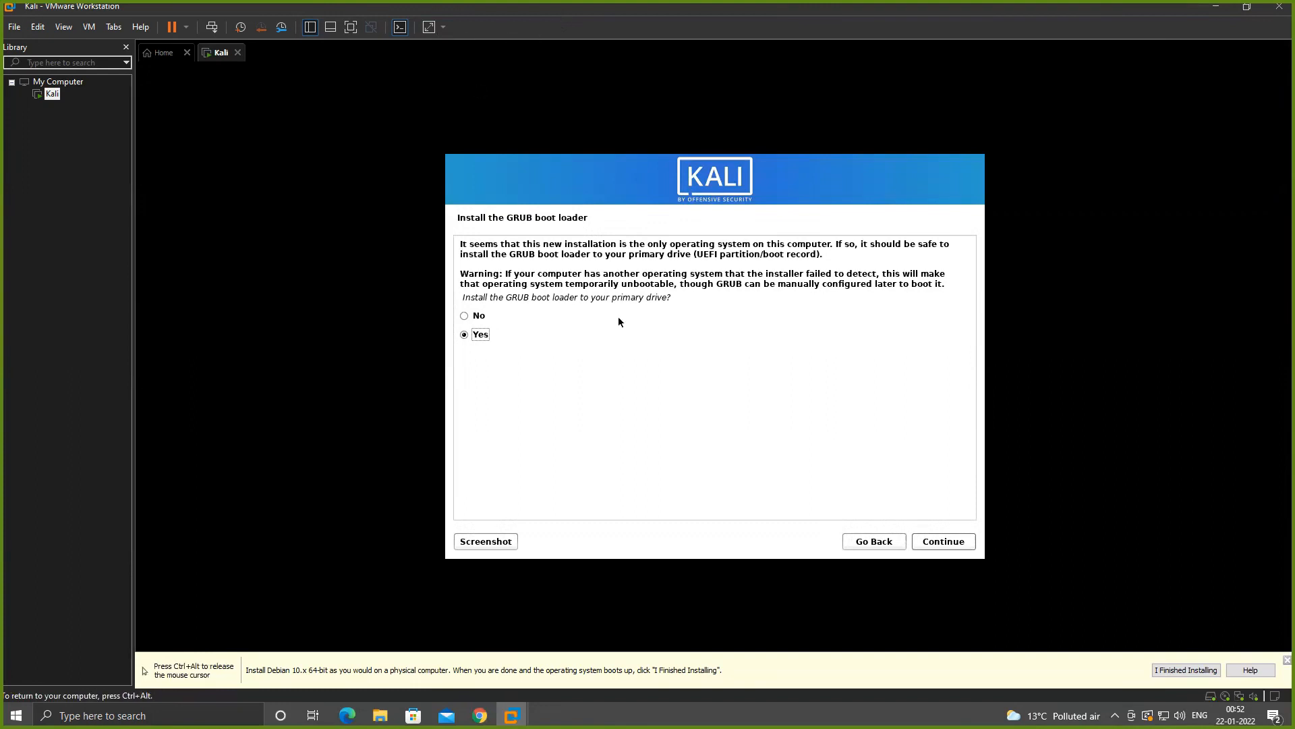
click(942, 541)
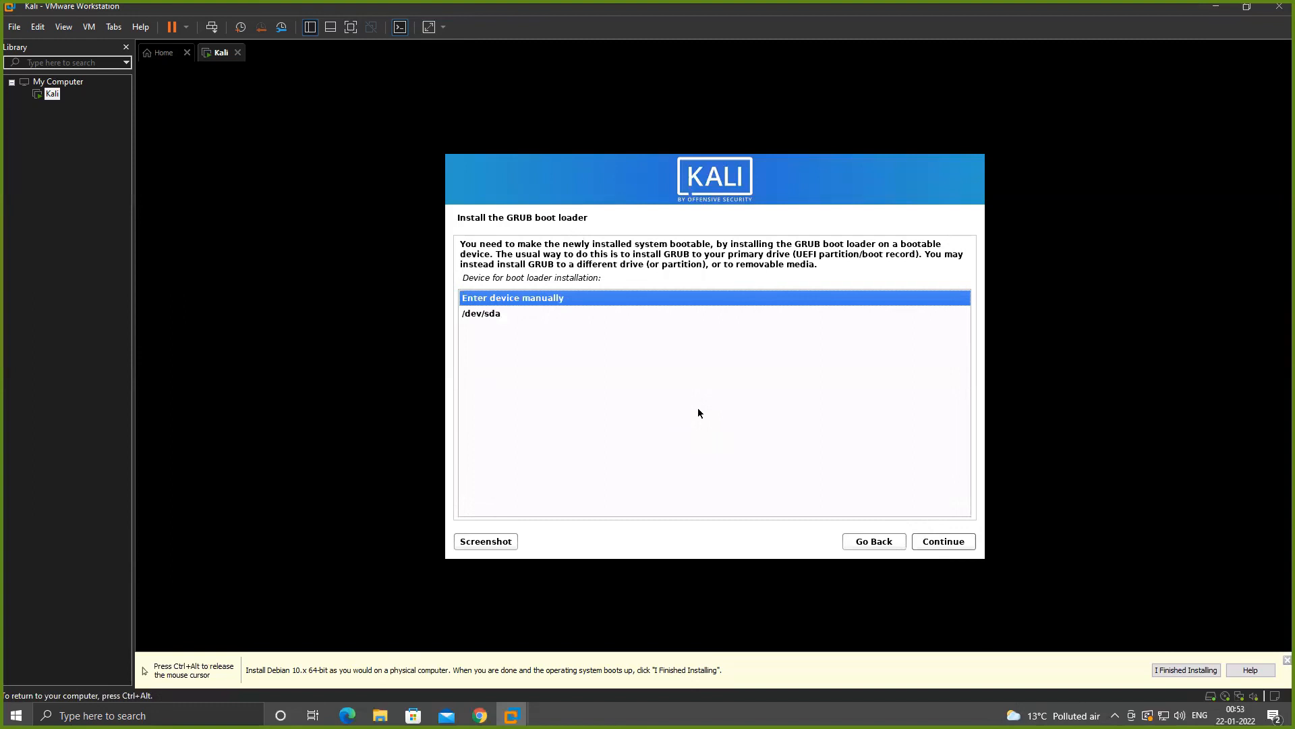
key(Down)
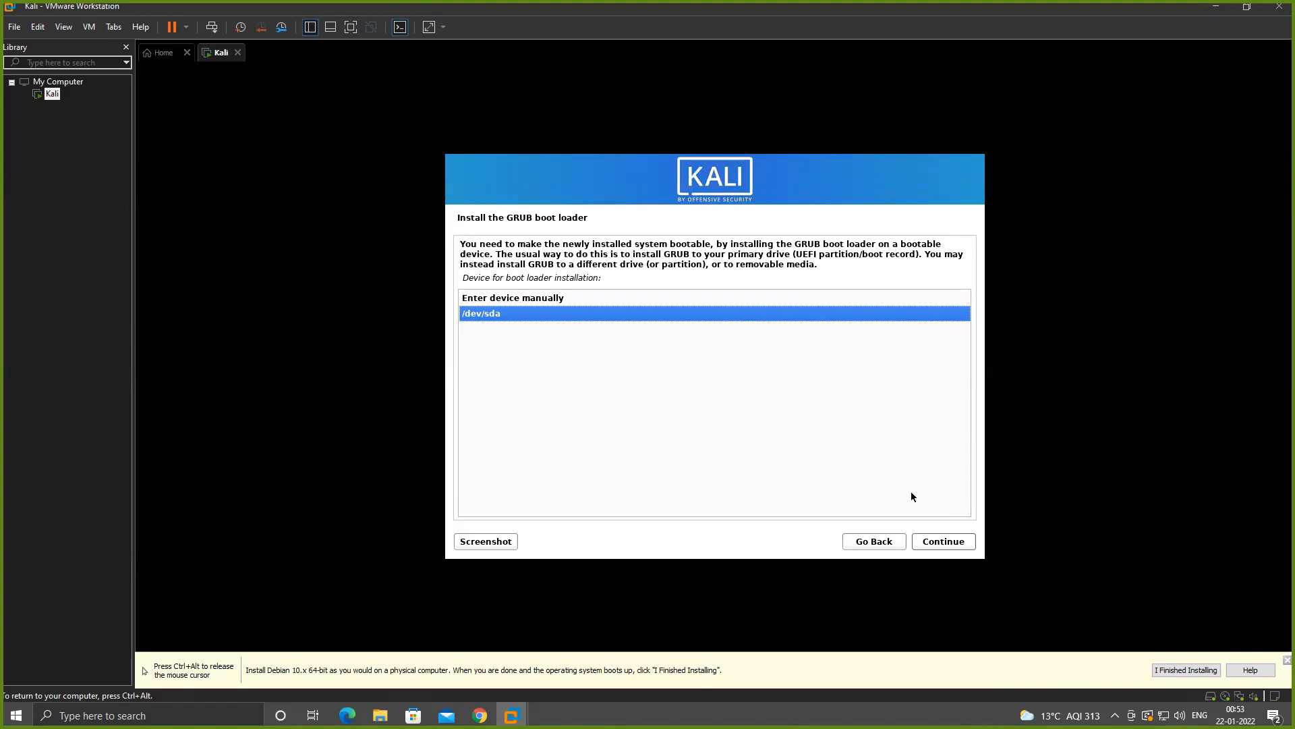
click(942, 542)
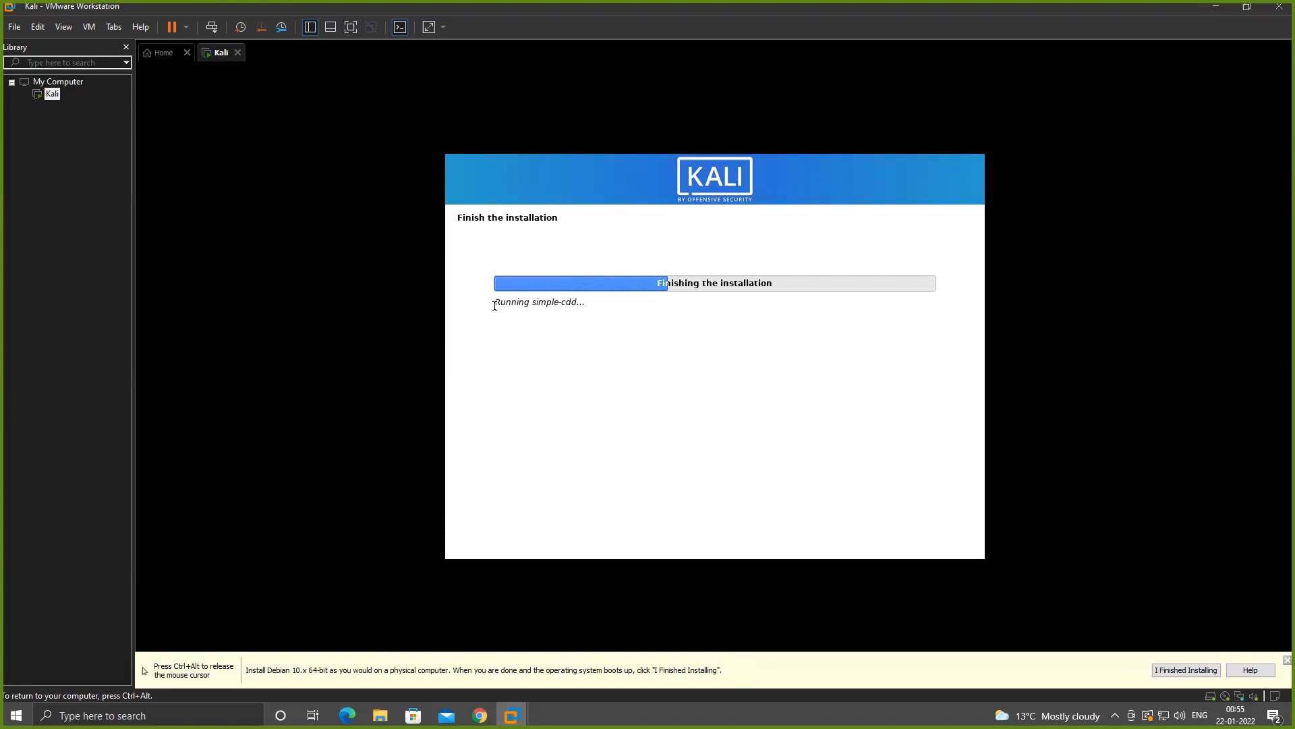
key(ctrl+alt)
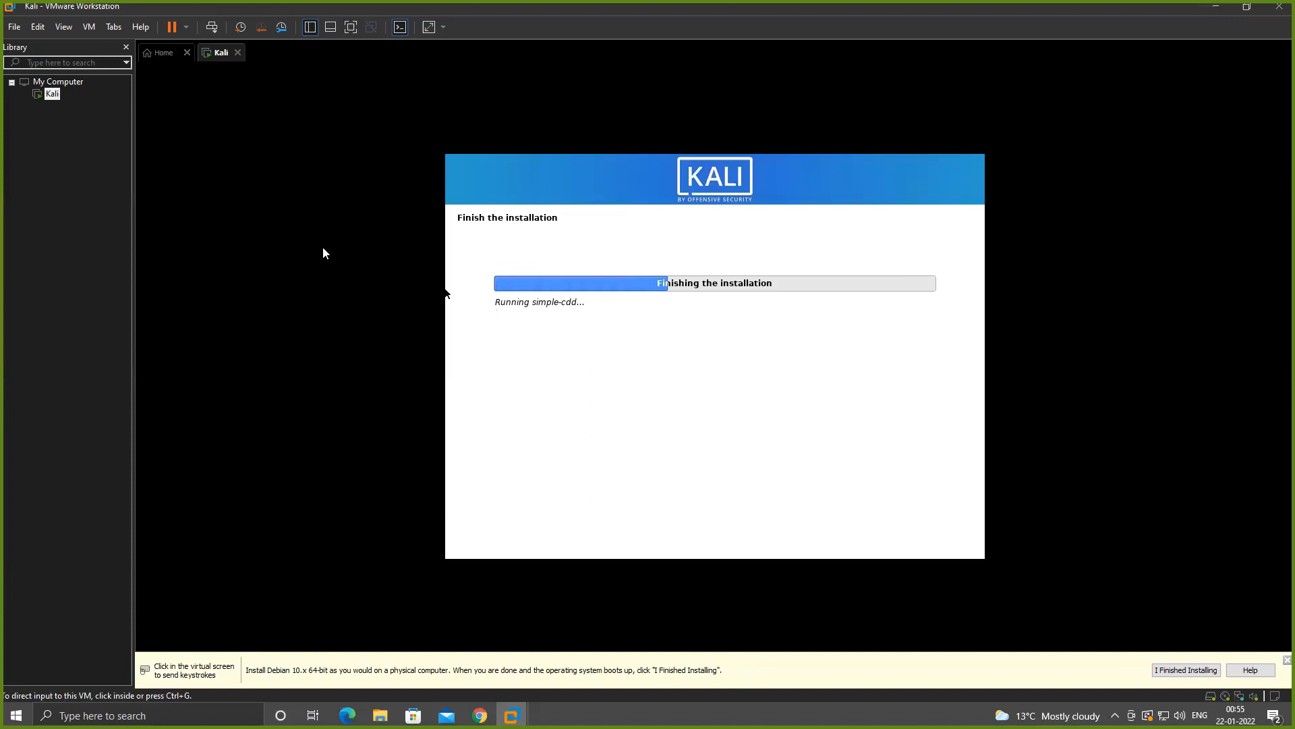
click(19, 29)
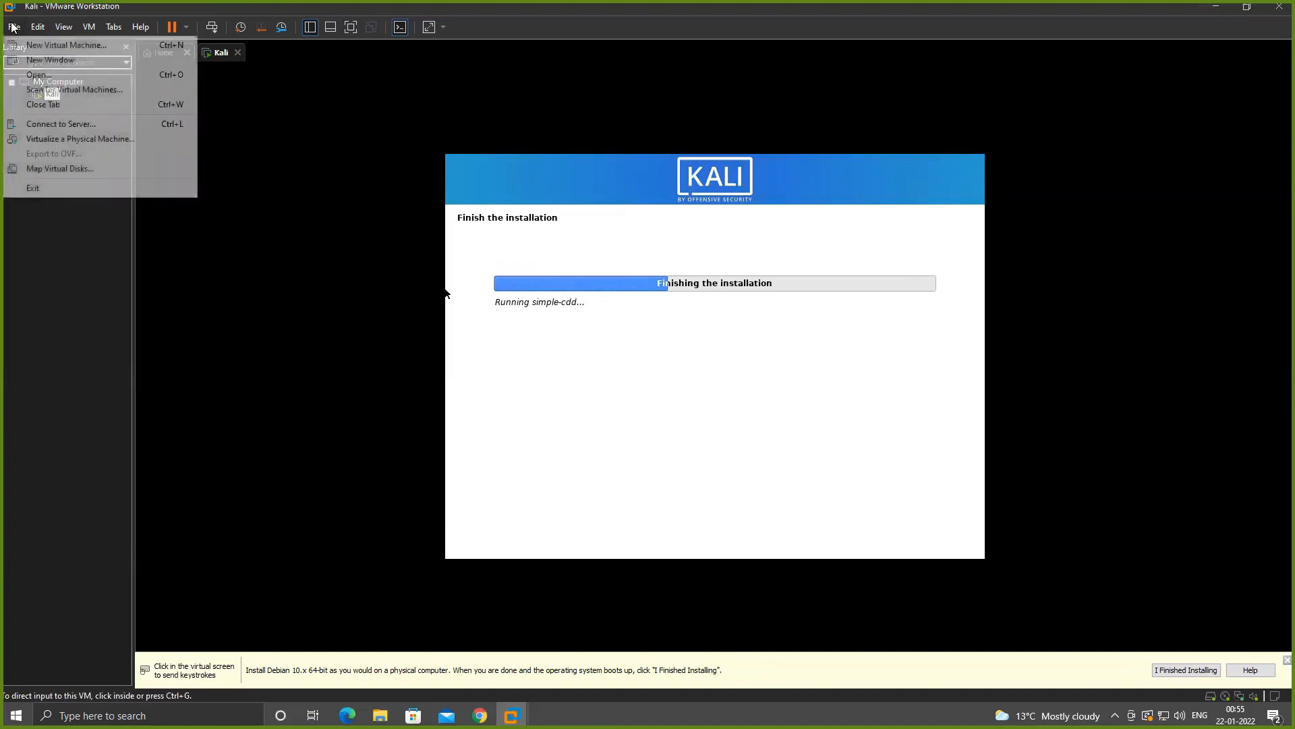
click(30, 75)
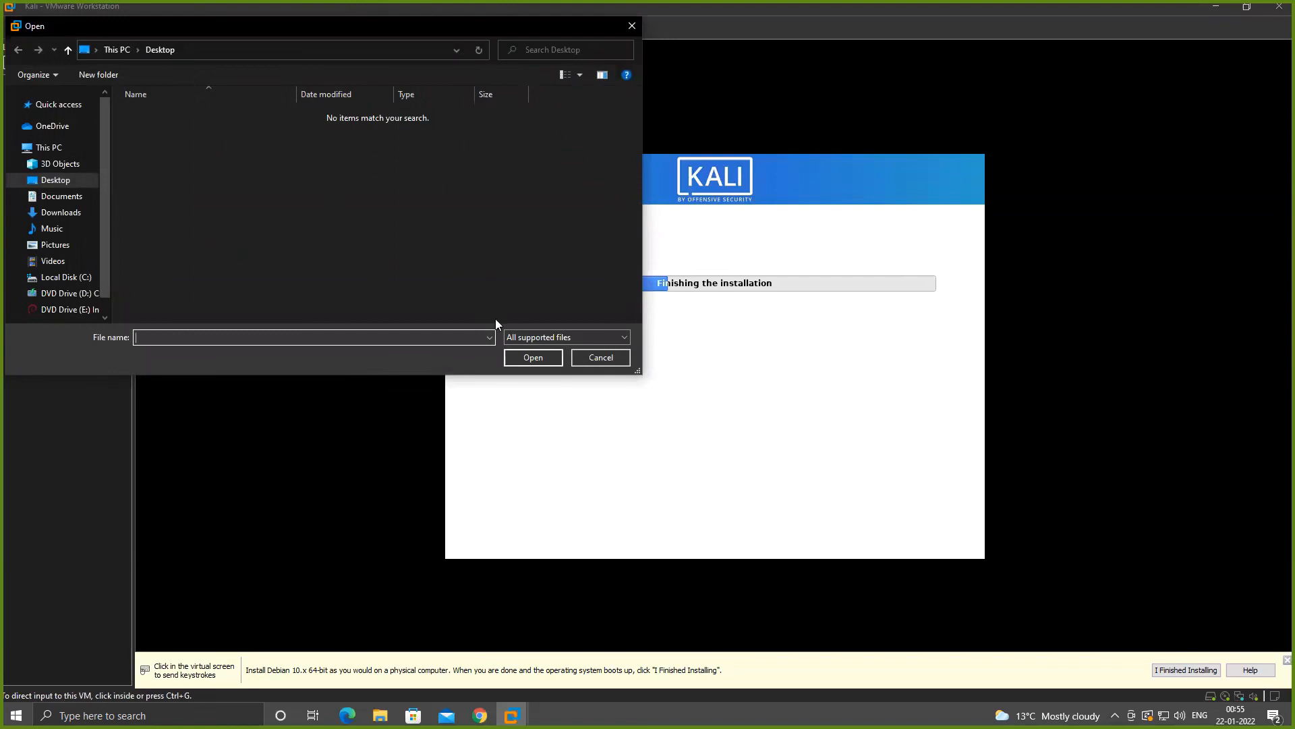
click(594, 357)
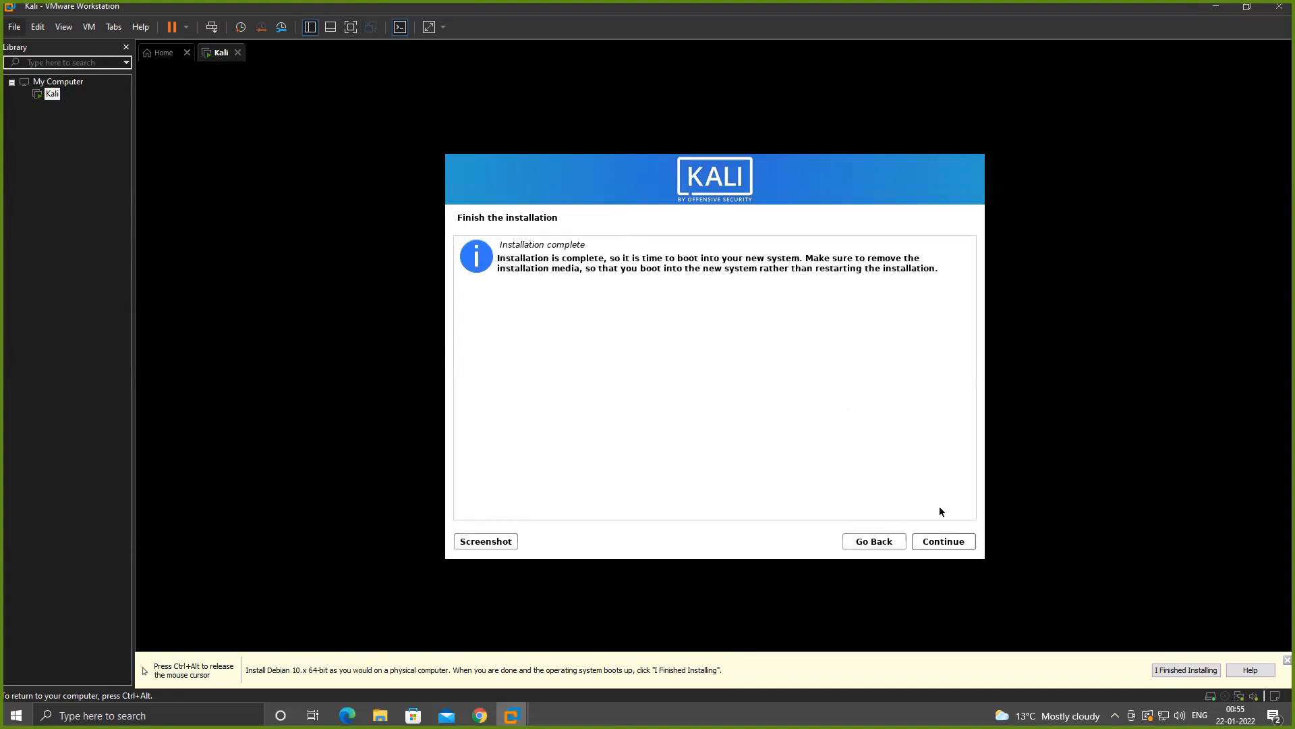
- Finish the installation by booting into the new Kali system and log in to the created user account with its password
click(952, 548)
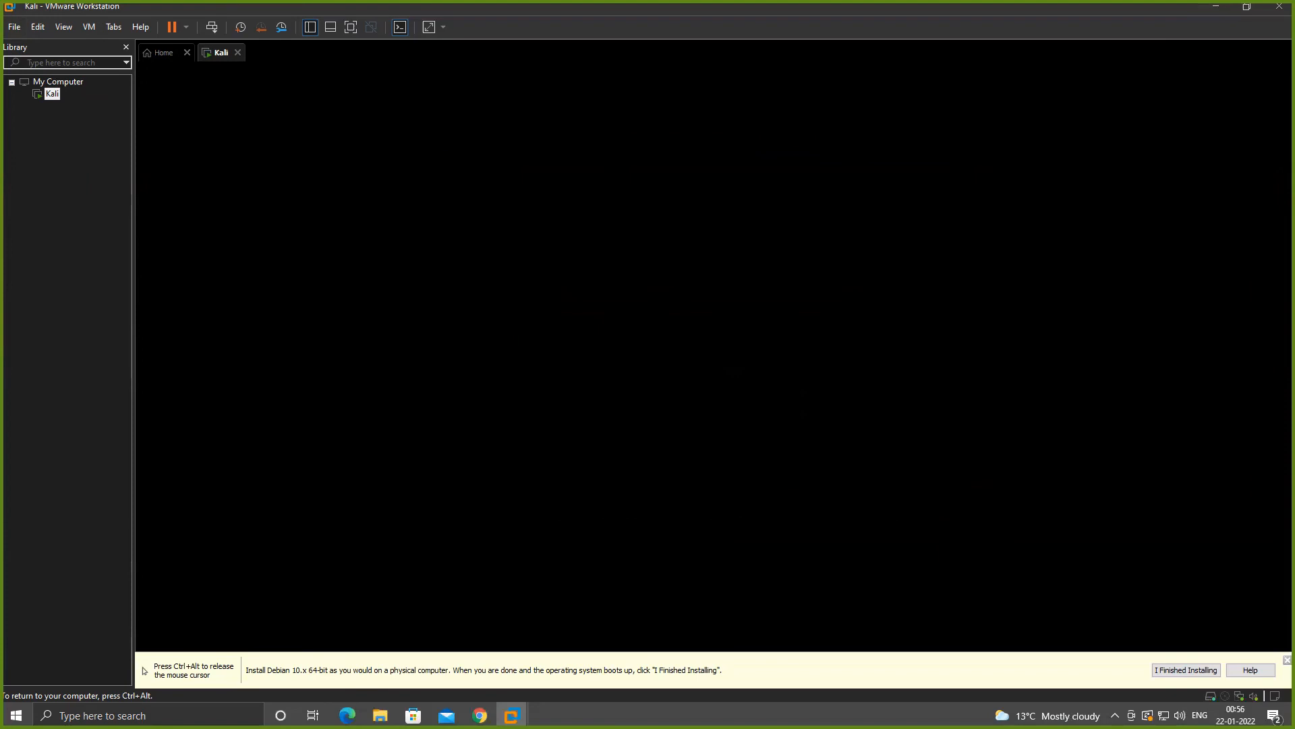
key(Return)
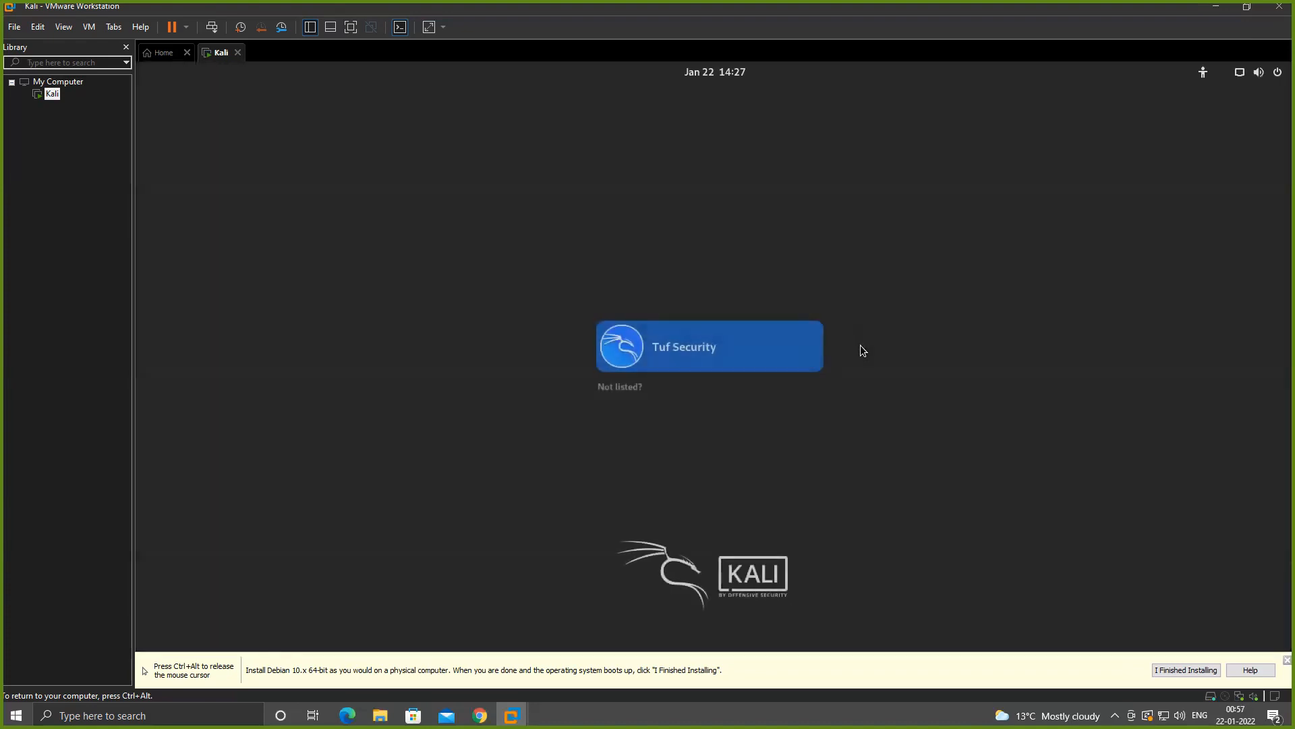
click(716, 361)
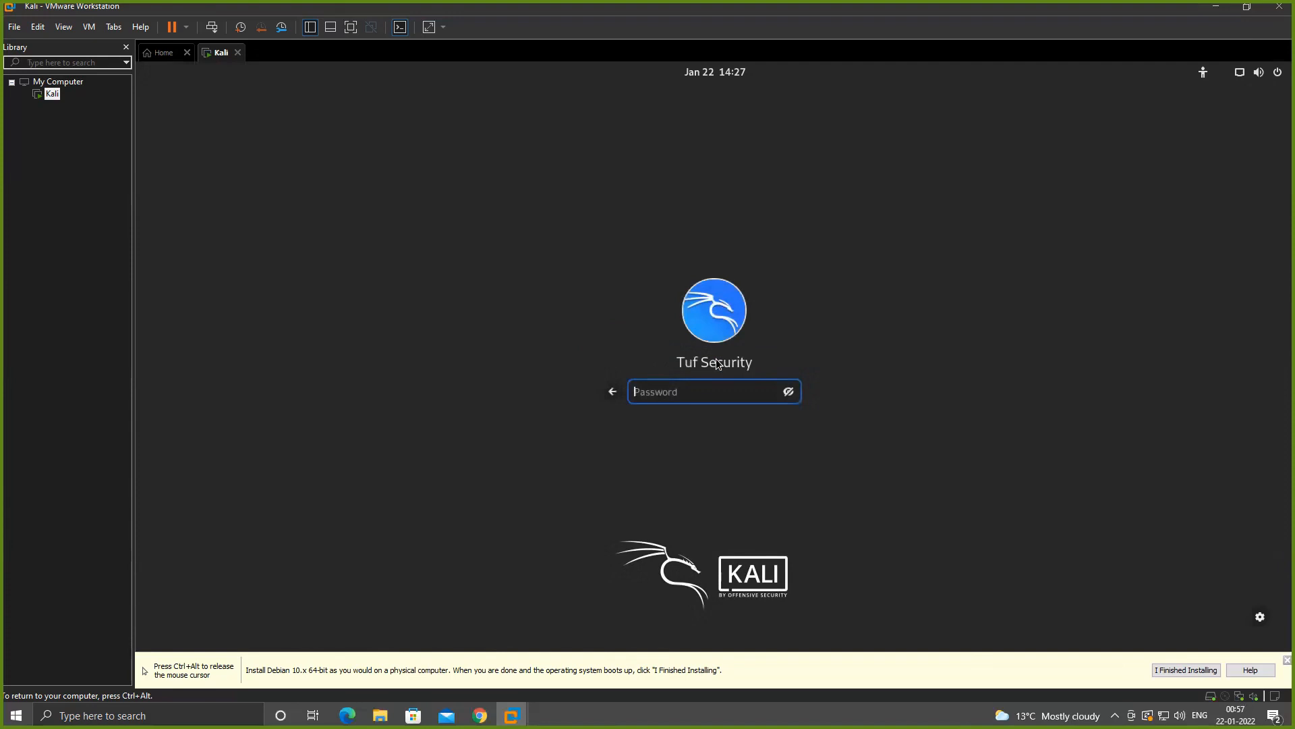
text(kali)
key(Return)
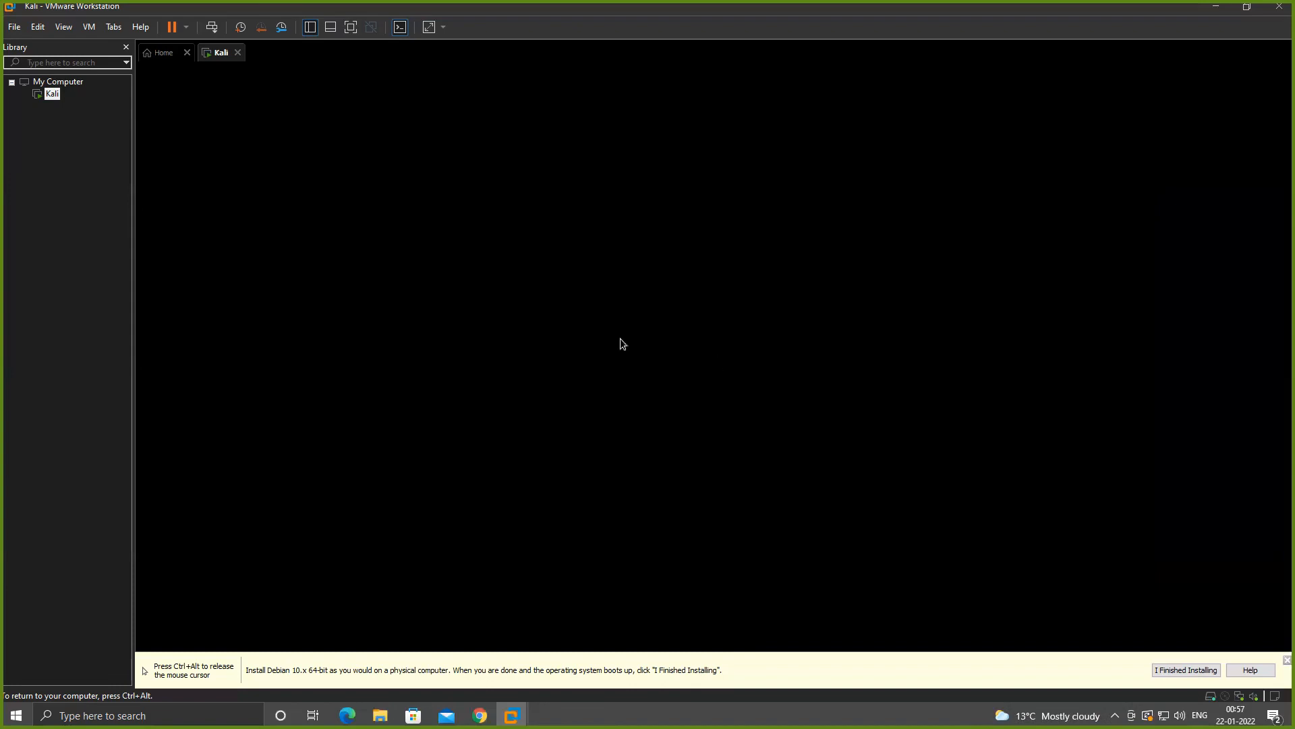
- Mark the guest operating system installation as finished and close the activities overview to show the Kali desktop
key(ctrl+alt)
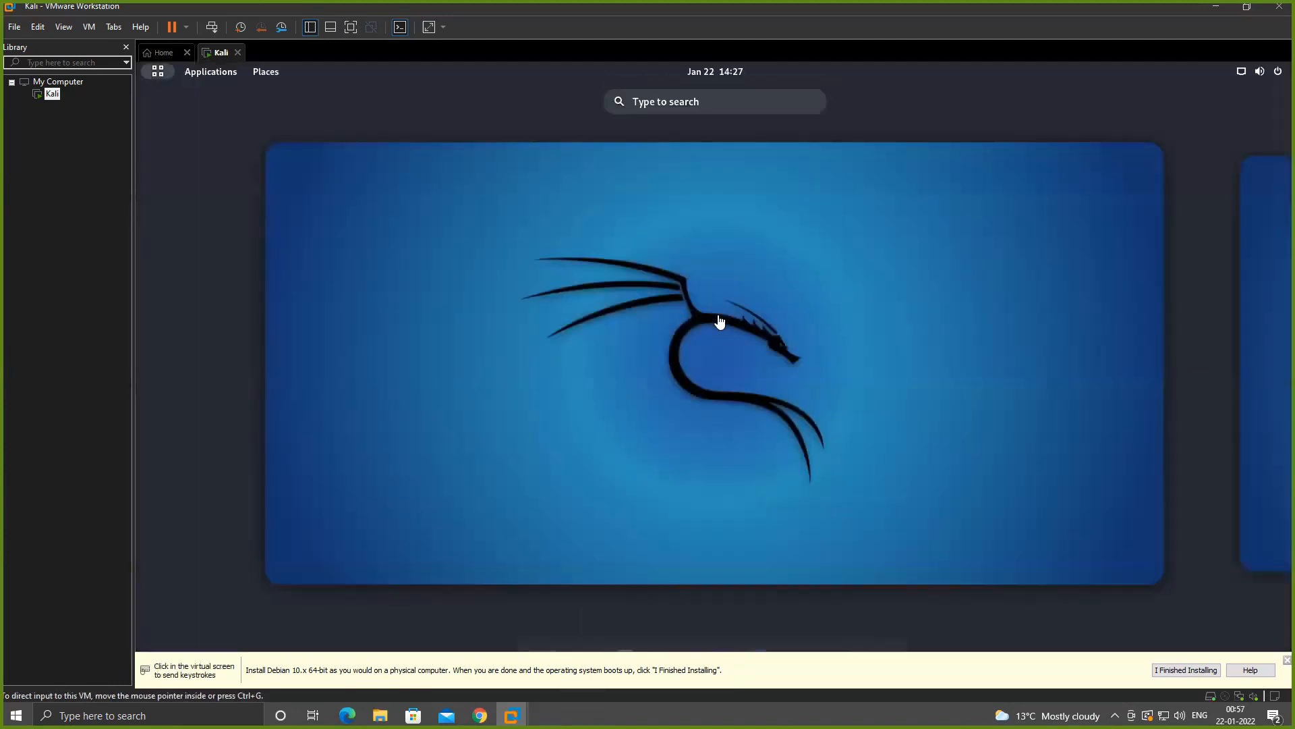
click(715, 315)
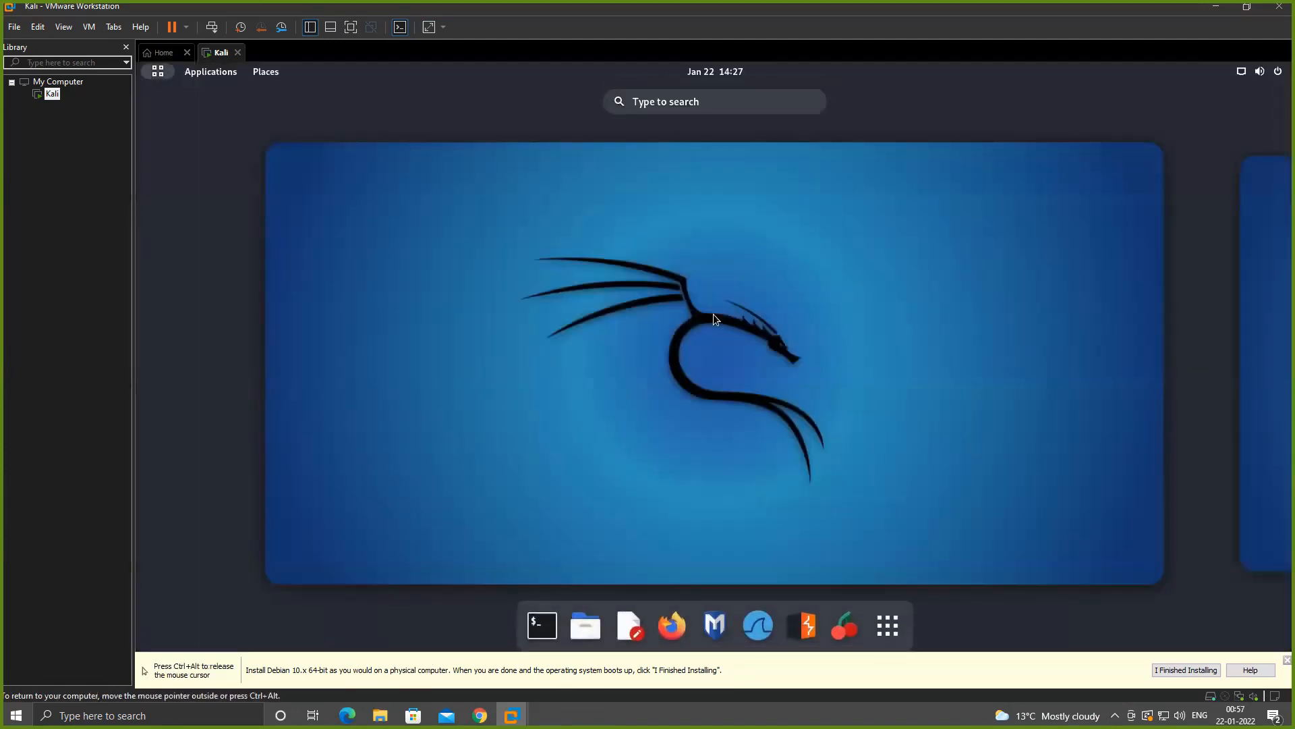
click(1186, 670)
click(812, 415)
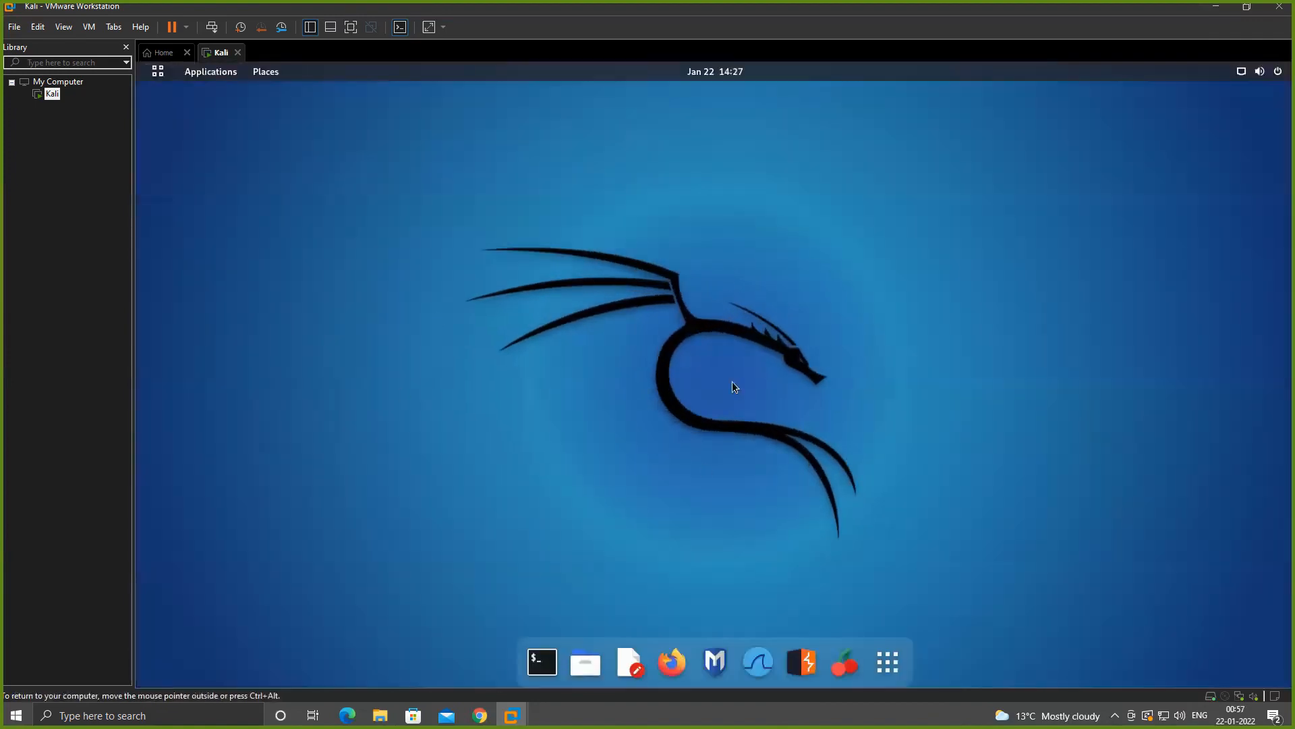